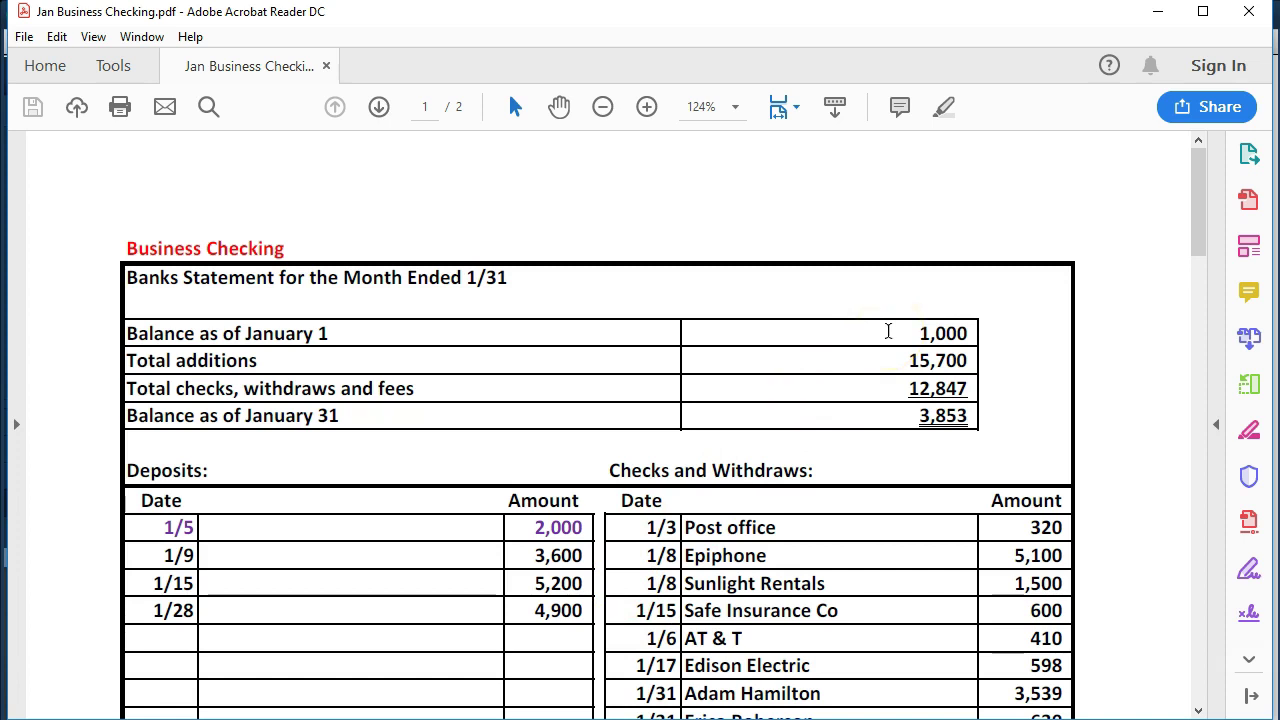
Step: Review the January business checking statement, then switch to QuickBooks and open the checking account's register
{"action": "scroll", "coordinate": [880, 350], "scroll_direction": "down", "scroll_amount": 1}
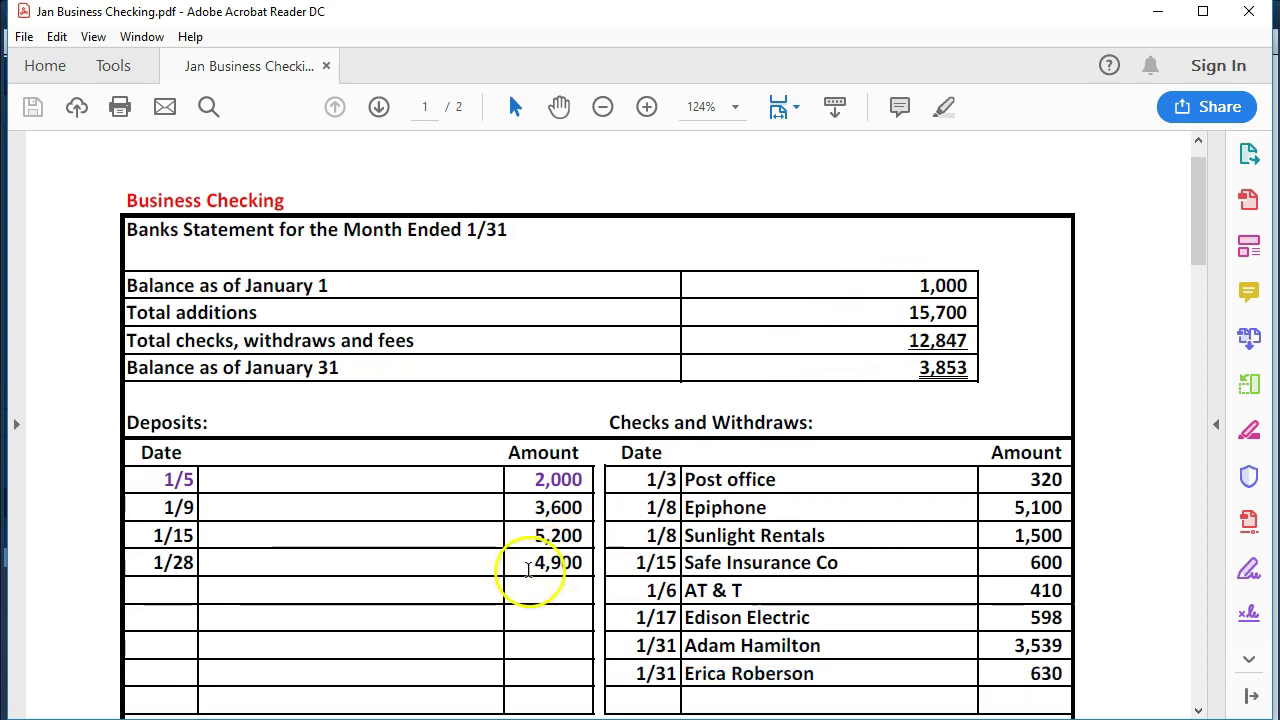
{"action": "scroll", "coordinate": [531, 575], "scroll_direction": "down", "scroll_amount": 3}
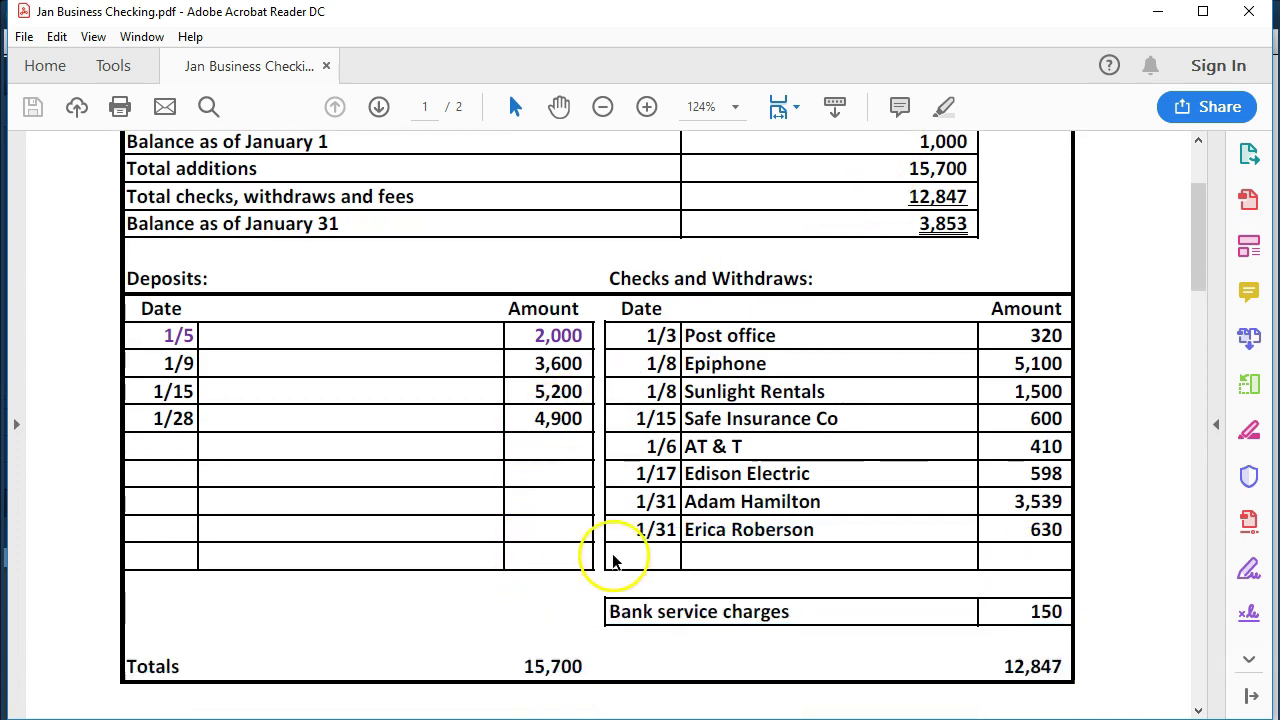
{"action": "scroll", "coordinate": [614, 562], "scroll_direction": "down", "scroll_amount": 2}
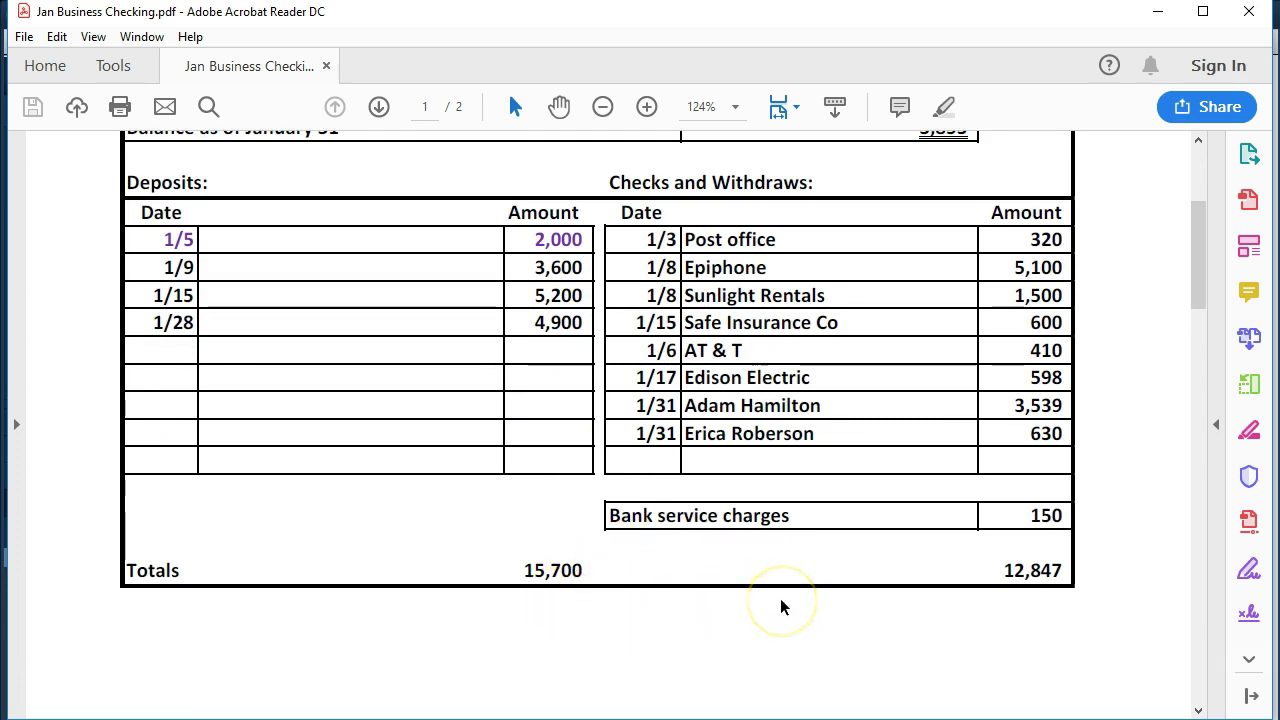
{"action": "scroll", "coordinate": [781, 603], "scroll_direction": "up", "scroll_amount": 4}
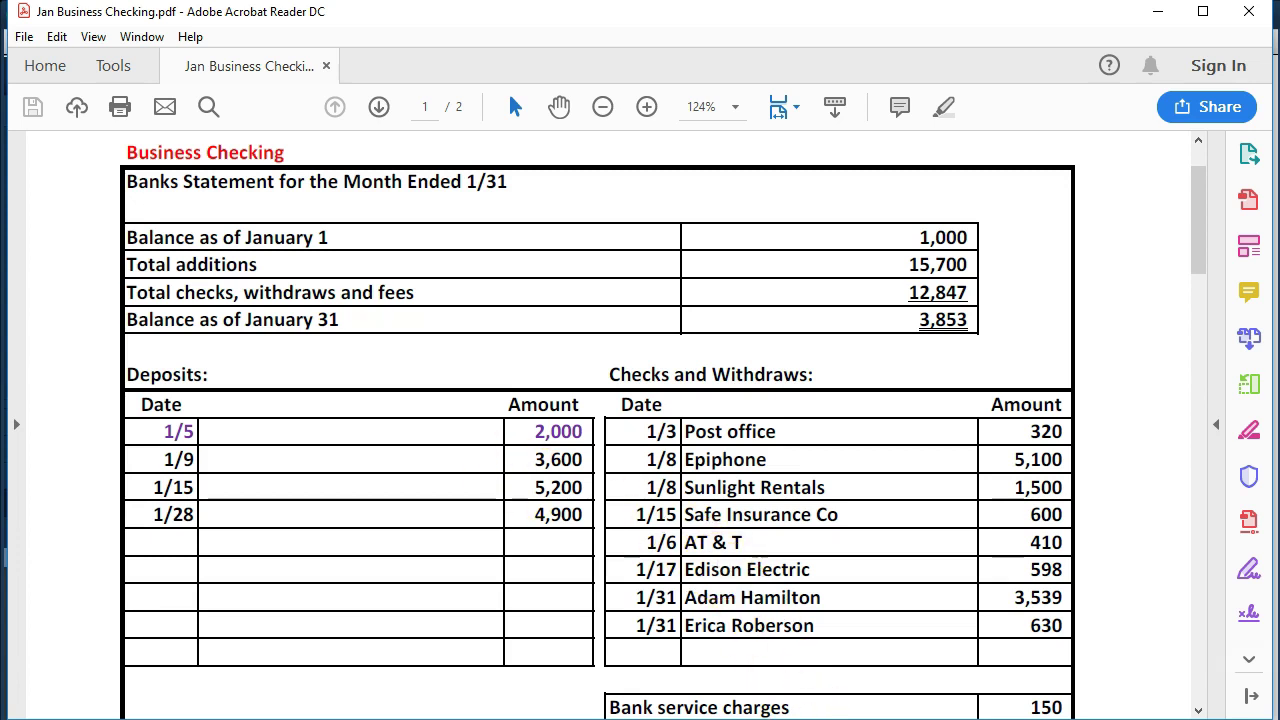
{"action": "left_click", "coordinate": [860, 716]}
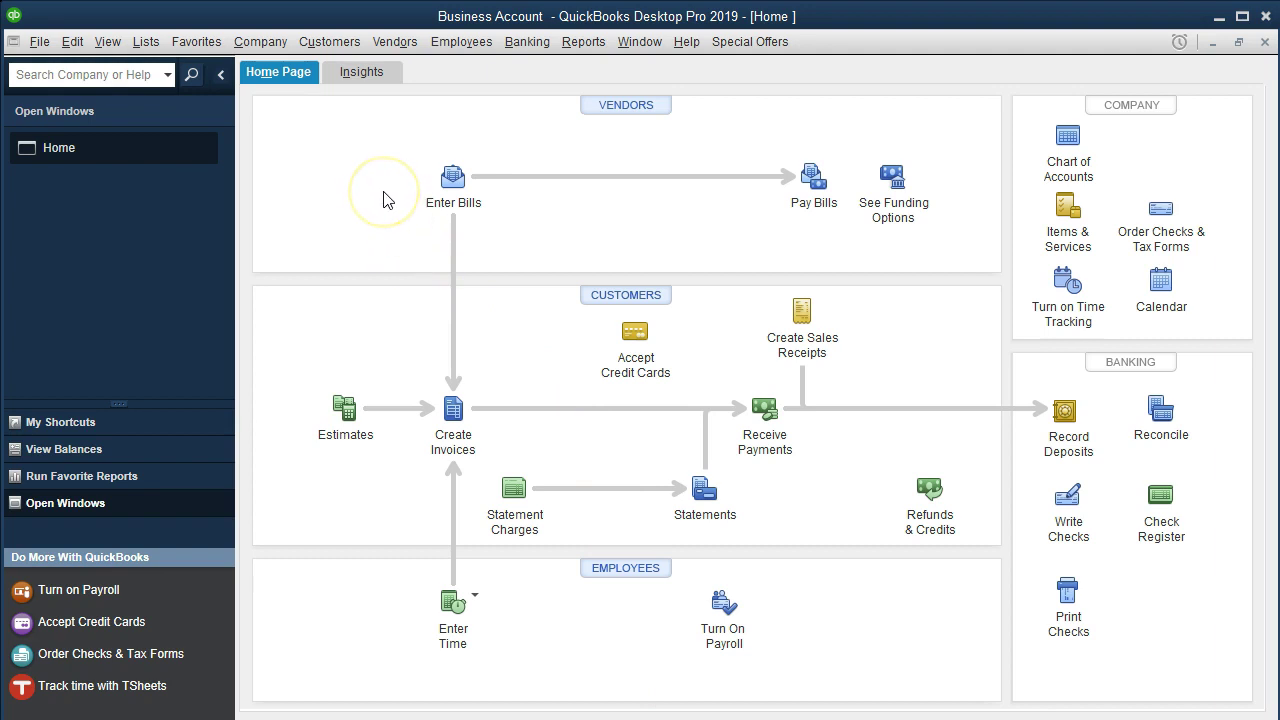
{"action": "left_click", "coordinate": [525, 52]}
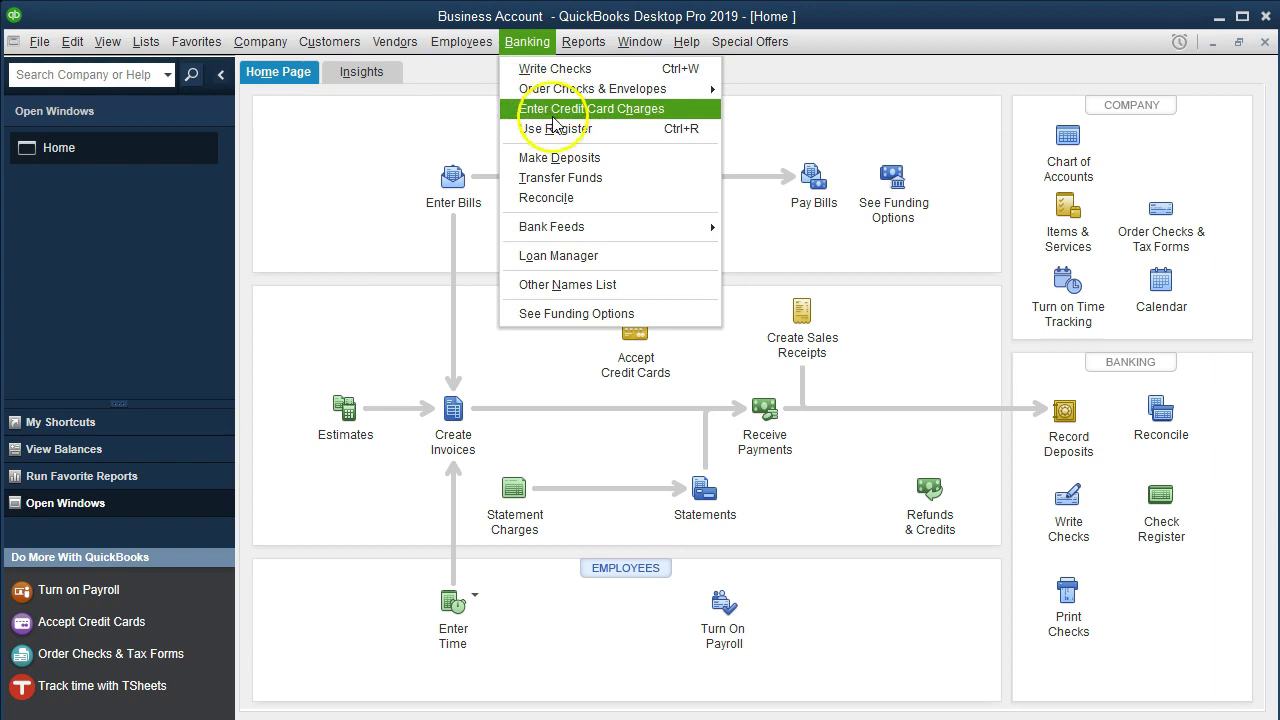
{"action": "left_click", "coordinate": [612, 129]}
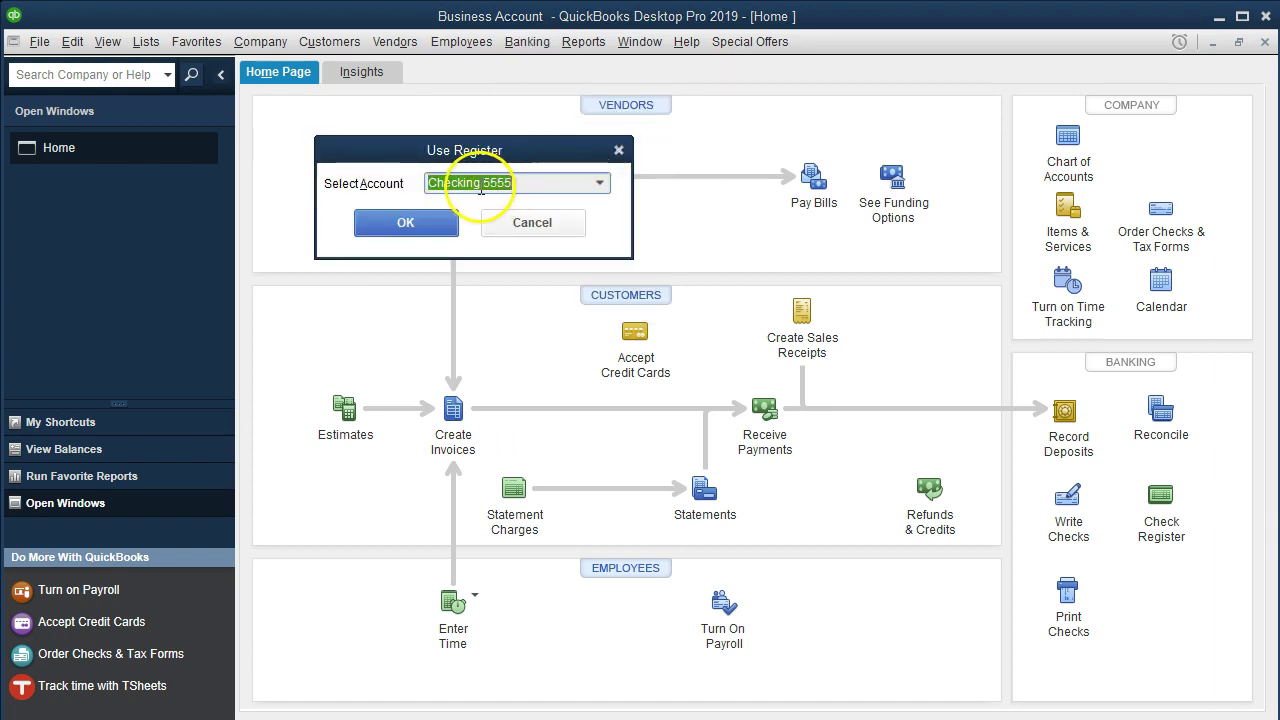
{"action": "left_click", "coordinate": [453, 224]}
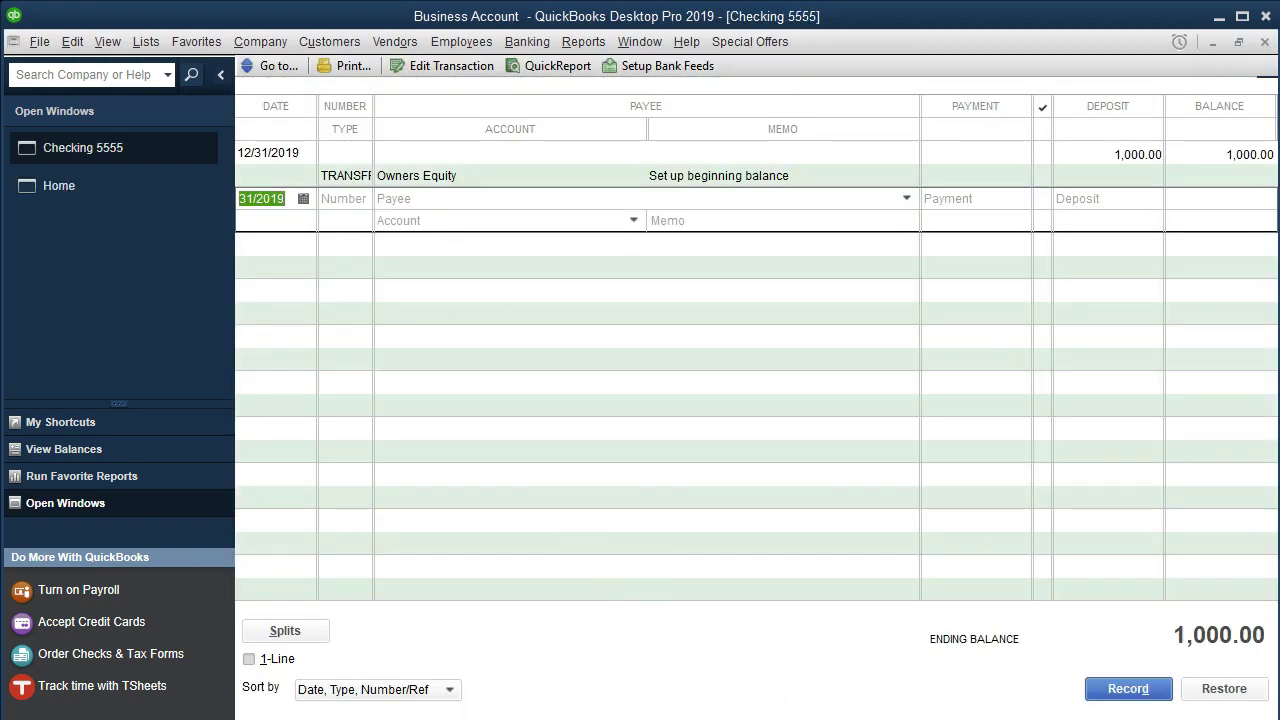
Step: Check the first deposit on the bank statement and date the new register entry 01/05/20
{"action": "key", "text": "alt+Tab"}
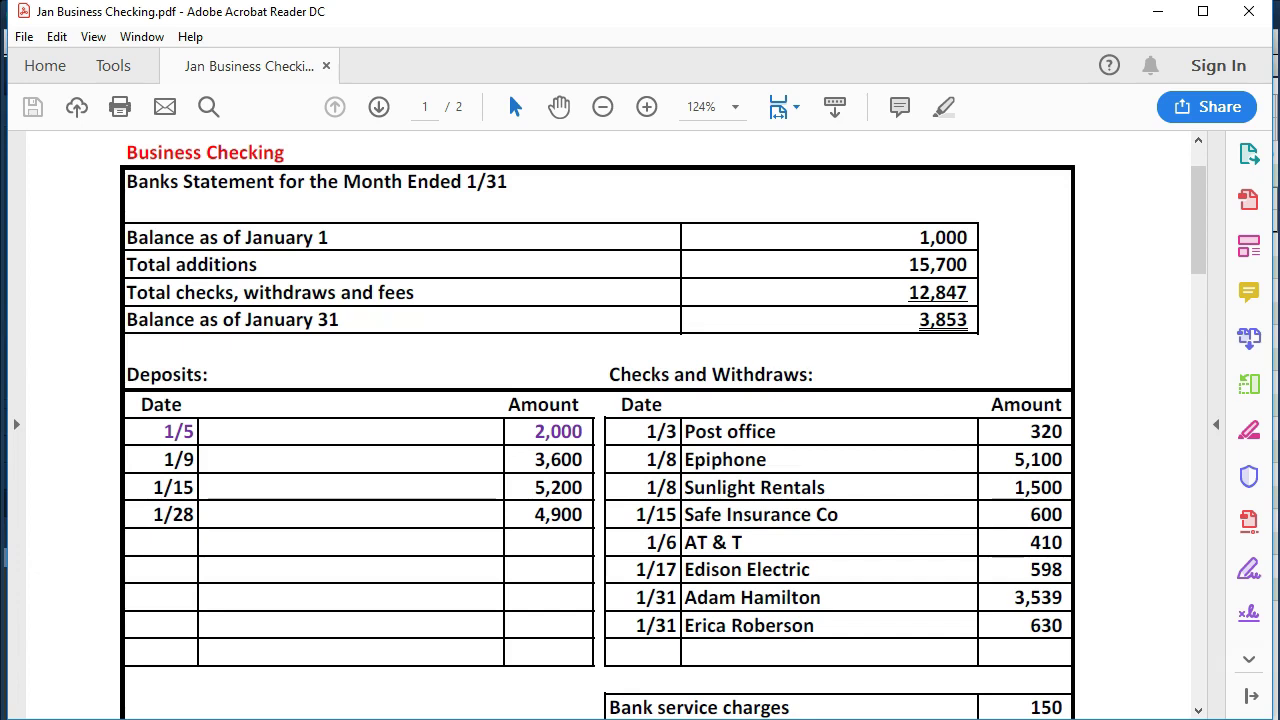
{"action": "key", "text": "alt+Tab"}
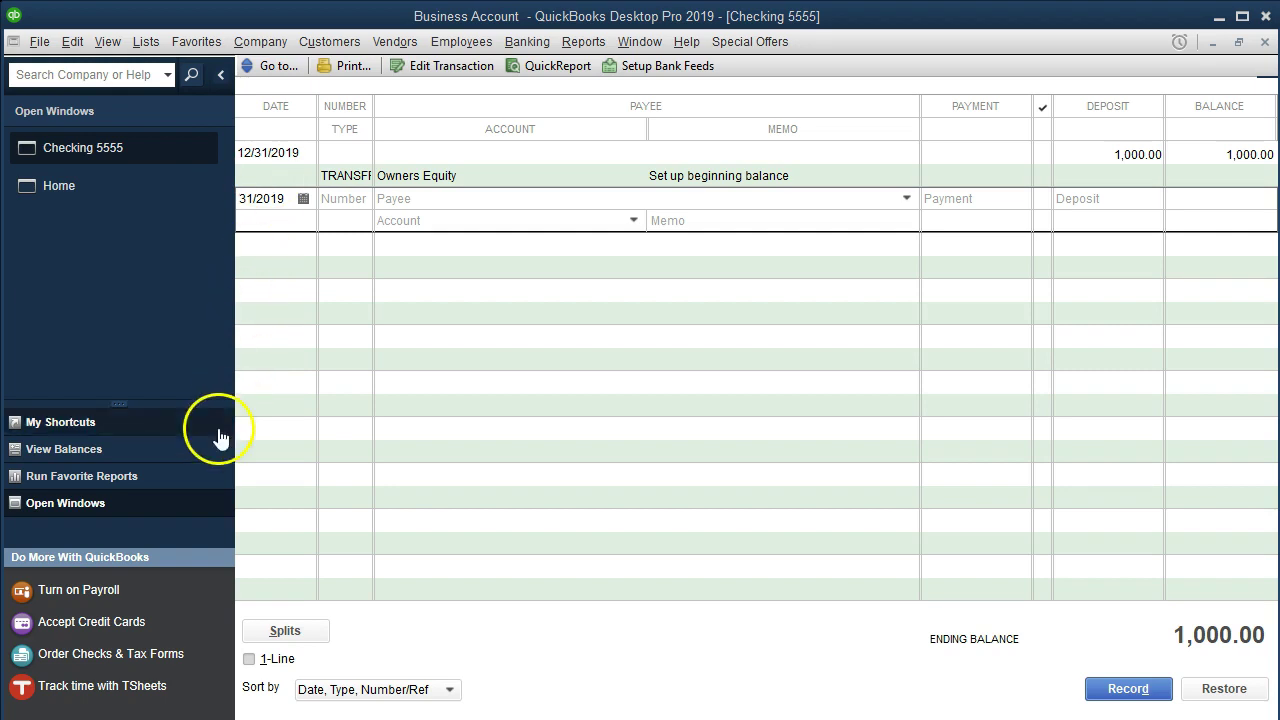
{"action": "left_click", "coordinate": [252, 196]}
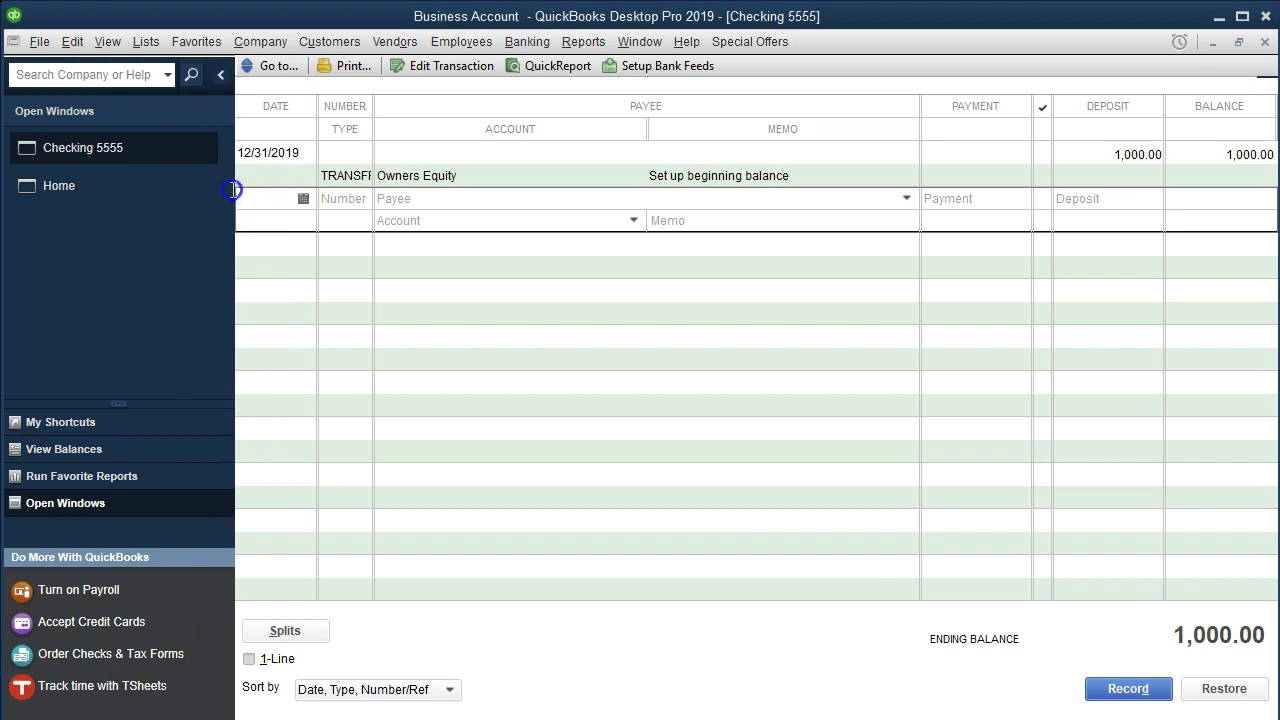
{"action": "type", "text": "0"}
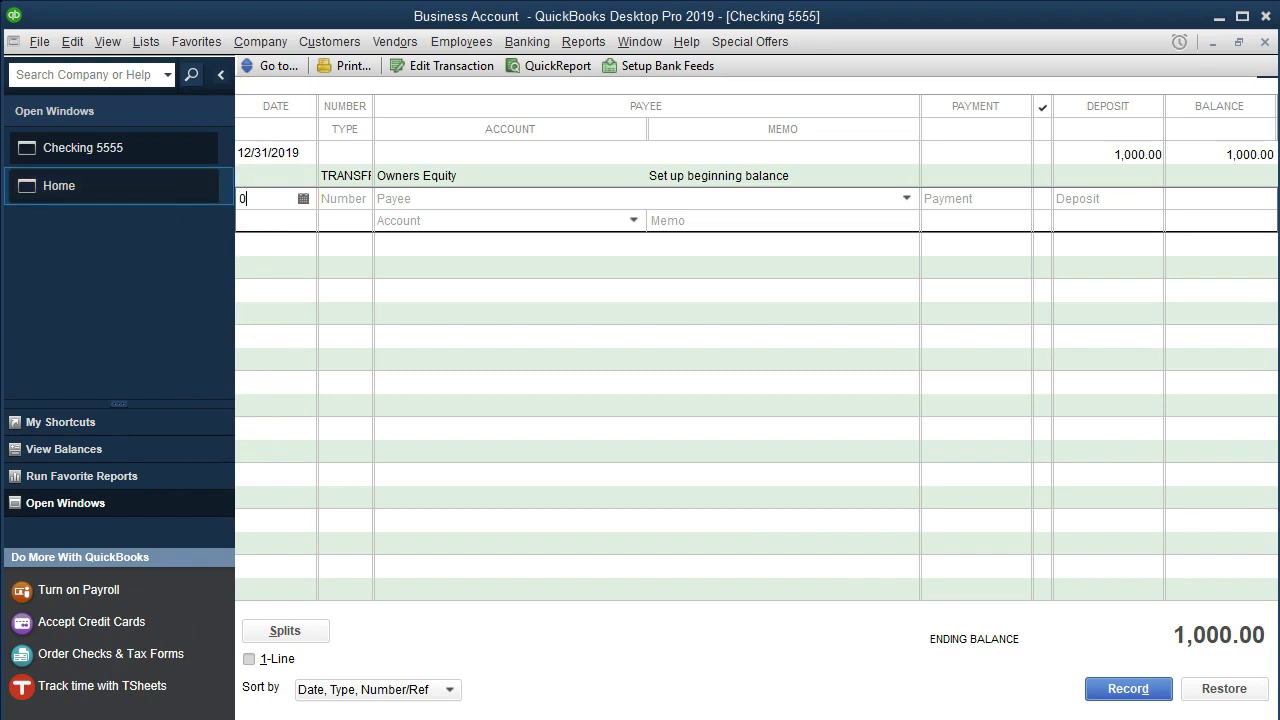
{"action": "type", "text": "10520"}
{"action": "key", "text": "Tab"}
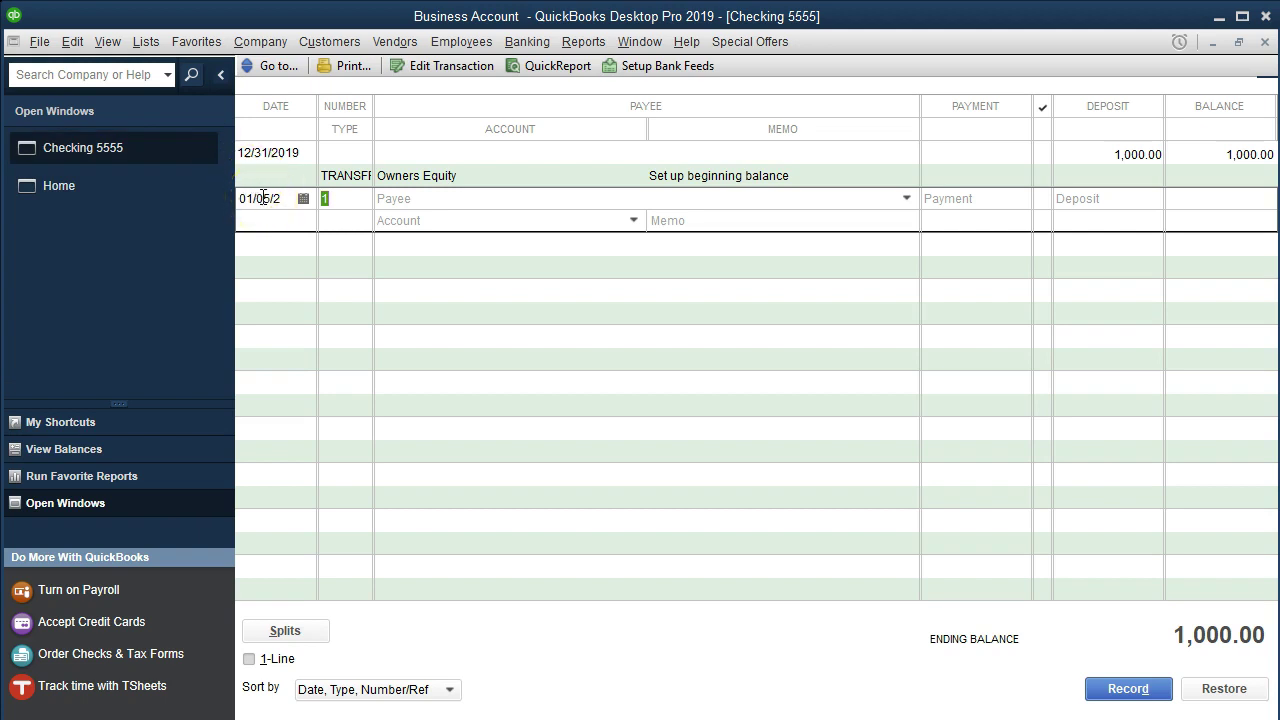
Step: Set the 01/05 entry's number to Dep and its deposit amount to 2000
{"action": "left_click", "coordinate": [344, 199]}
{"action": "type", "text": "Dep"}
{"action": "key", "text": "Tab"}
{"action": "key", "text": "Tab"}
{"action": "key", "text": "Tab"}
{"action": "key", "text": "Tab"}
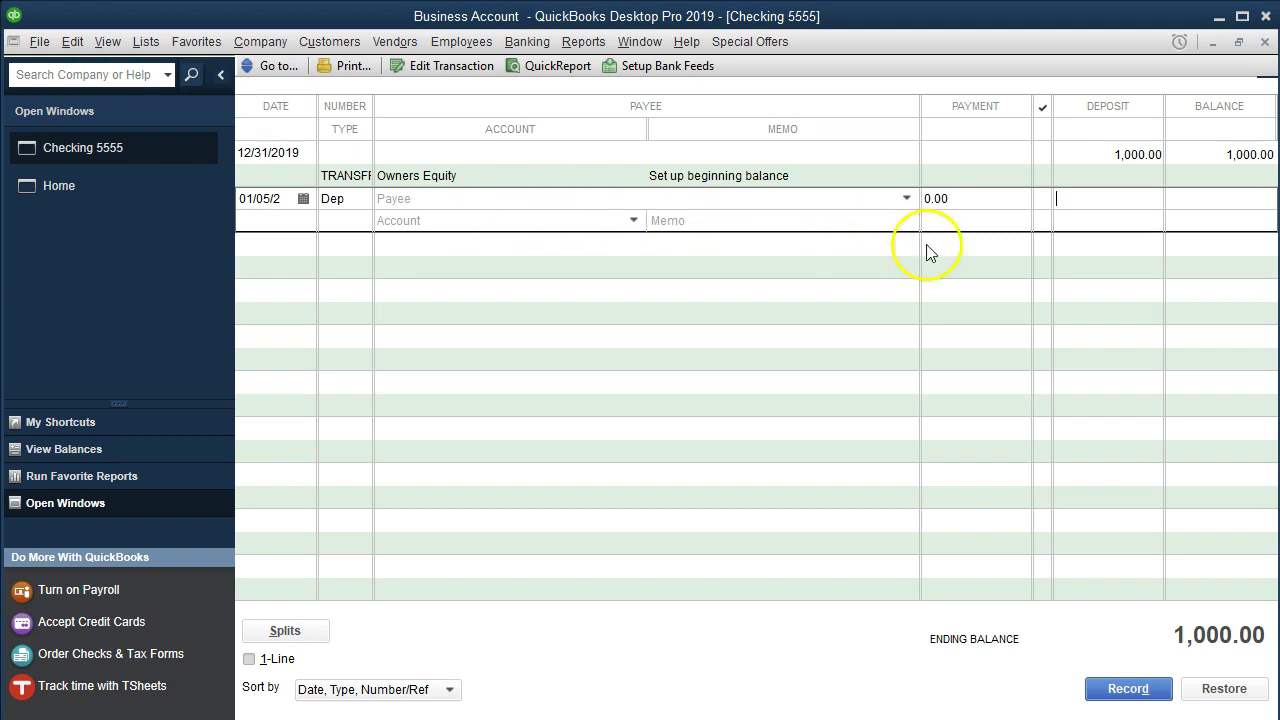
{"action": "left_click", "coordinate": [1088, 202]}
{"action": "type", "text": "2000"}
{"action": "left_click", "coordinate": [1152, 200]}
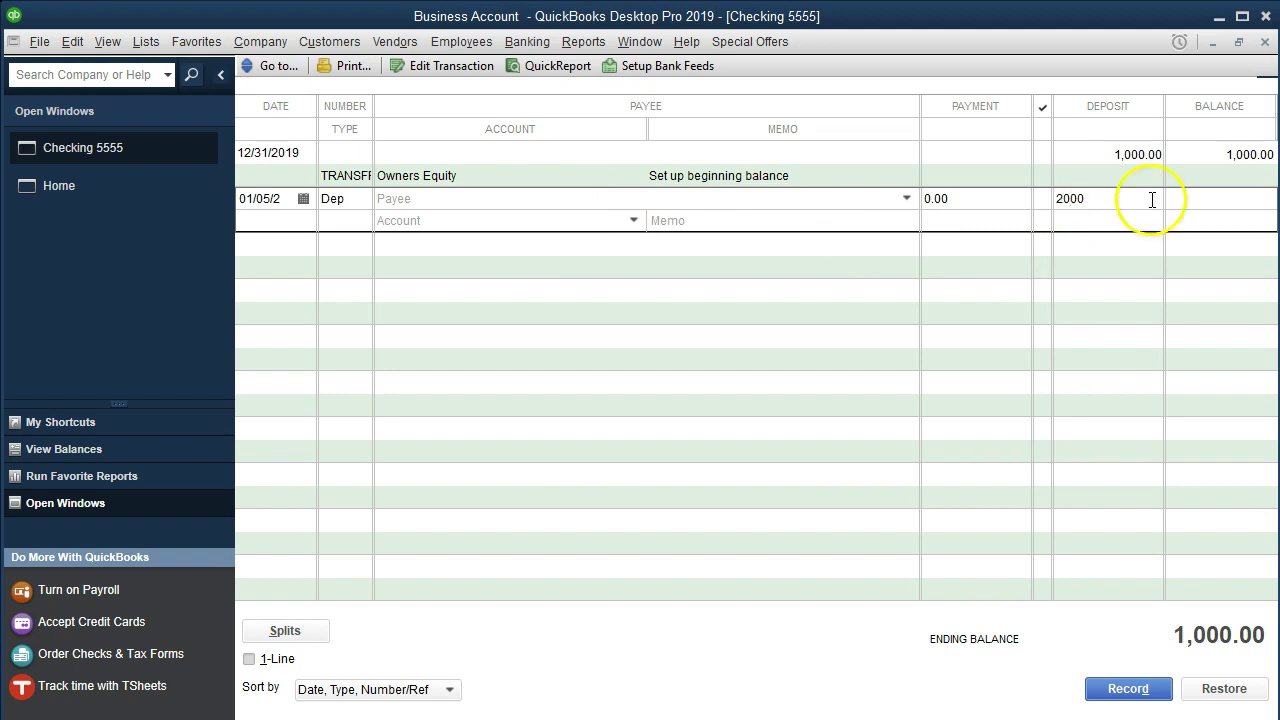
{"action": "key", "text": "Tab"}
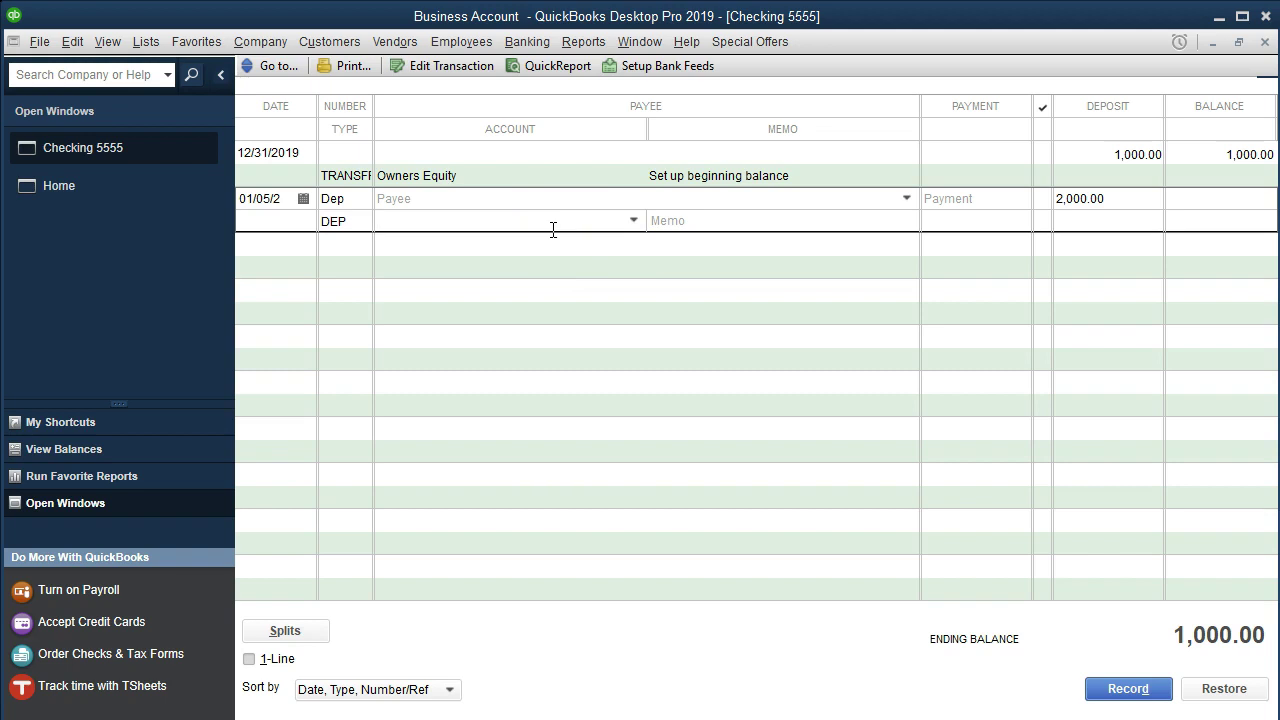
Step: Look through the account list and enter Owner Investments as the 01/05 deposit's account
{"action": "left_click", "coordinate": [632, 220]}
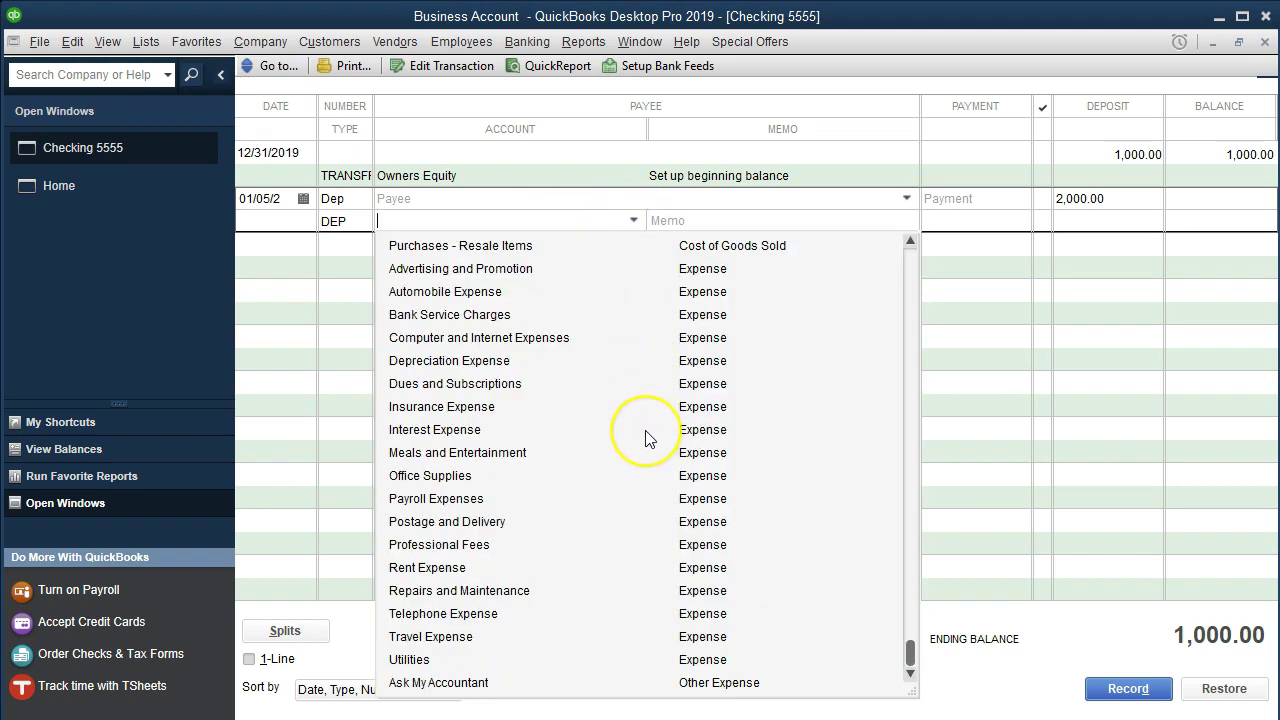
{"action": "scroll", "coordinate": [645, 438], "scroll_direction": "up", "scroll_amount": 3}
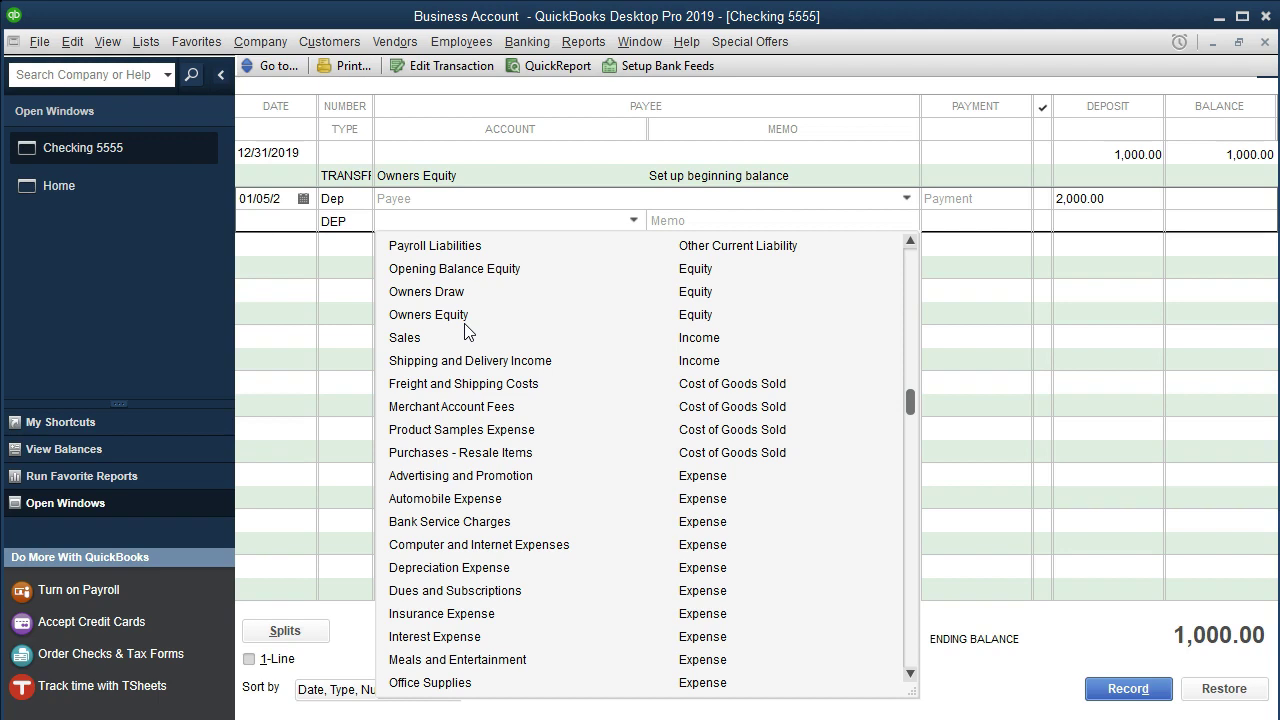
{"action": "left_click", "coordinate": [433, 222]}
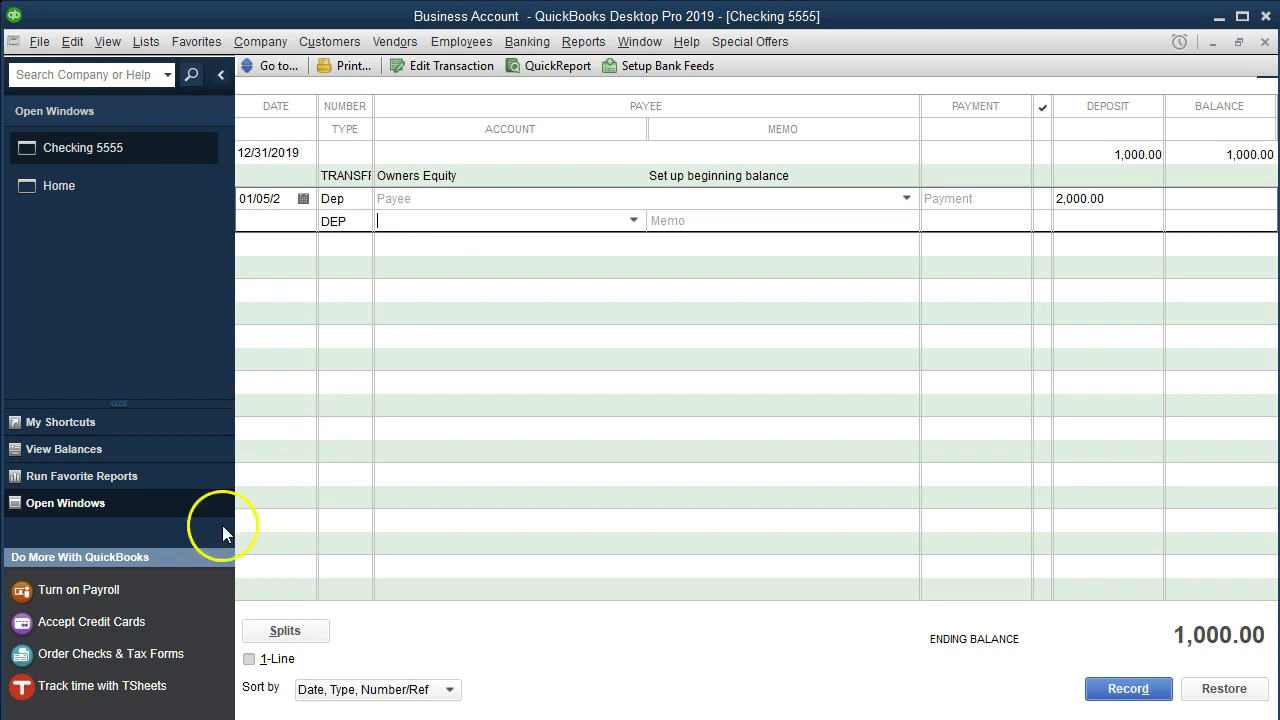
{"action": "left_click", "coordinate": [506, 218]}
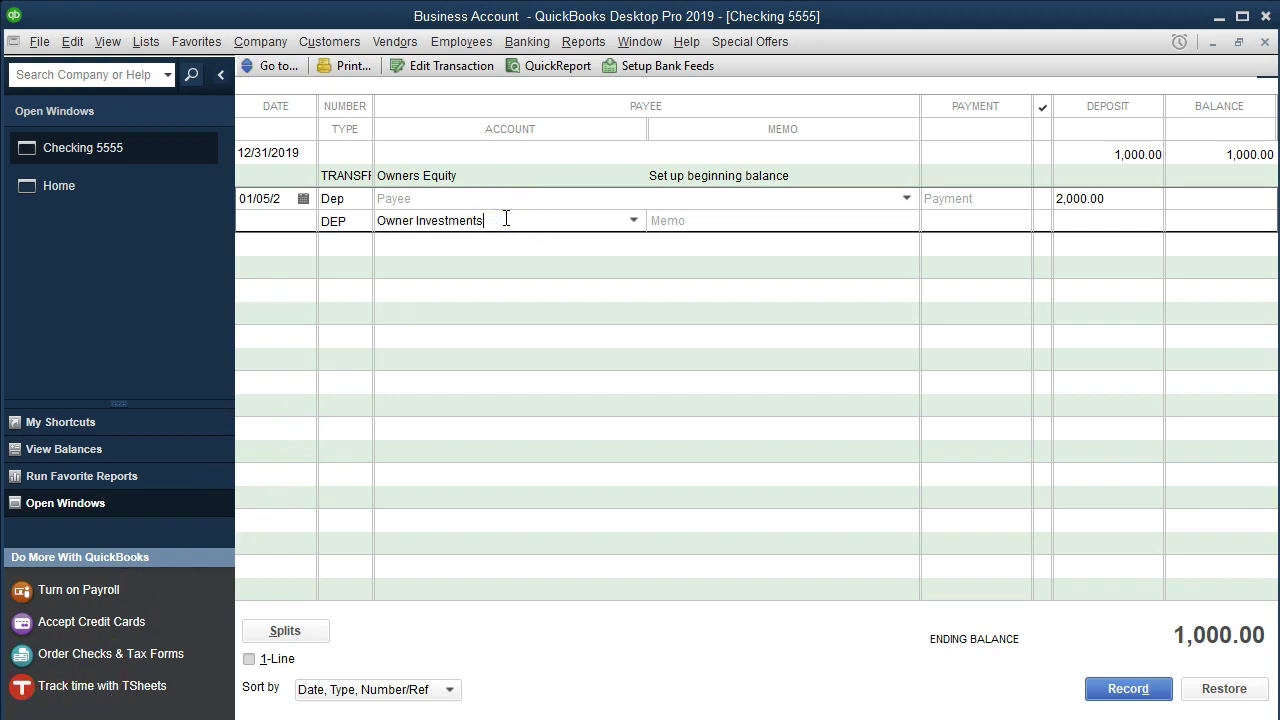
{"action": "key", "text": "Tab"}
{"action": "left_click", "coordinate": [567, 214]}
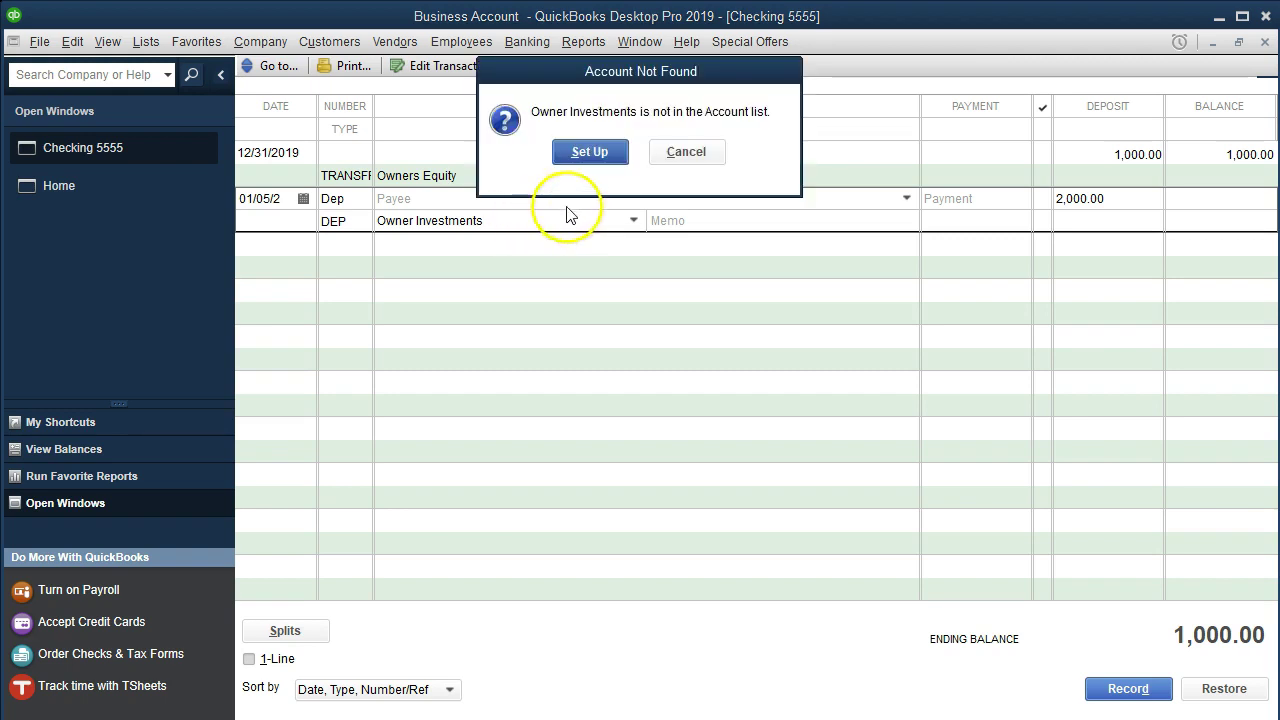
Step: Set up Owner Investments as a new account of type Equity and save it
{"action": "left_click", "coordinate": [589, 160]}
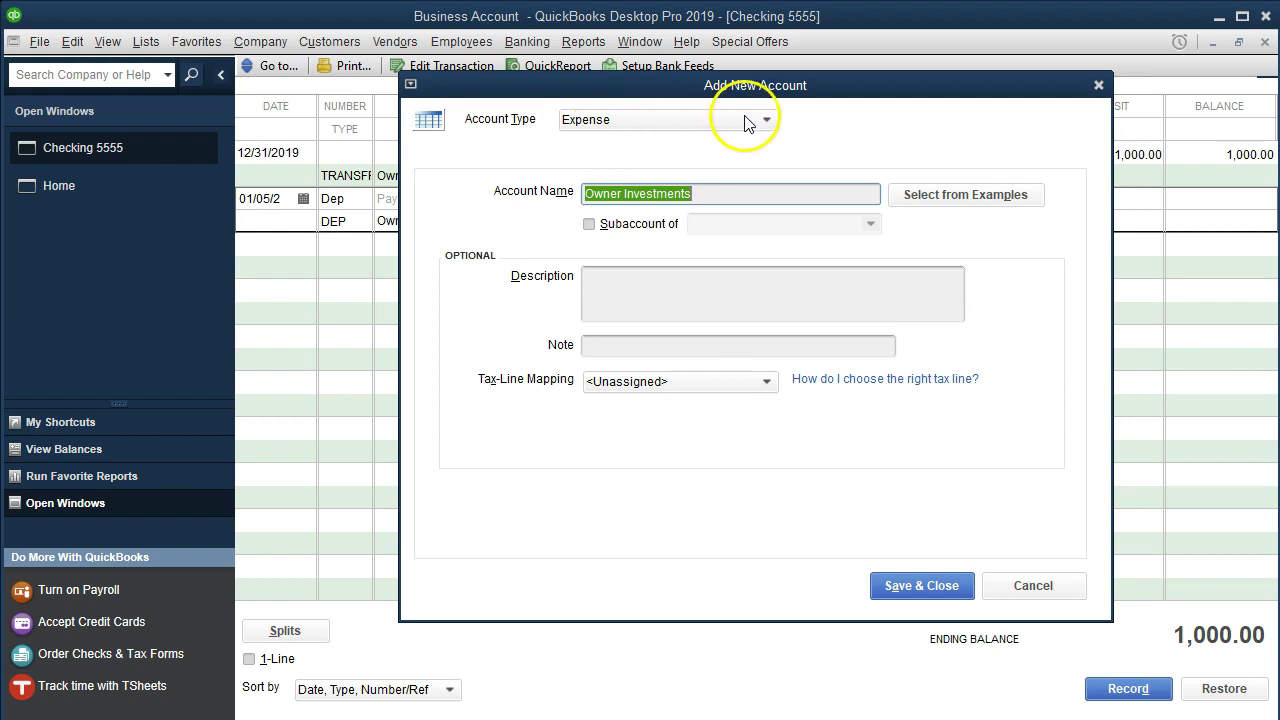
{"action": "left_click_drag", "start_coordinate": [804, 92], "coordinate": [763, 126]}
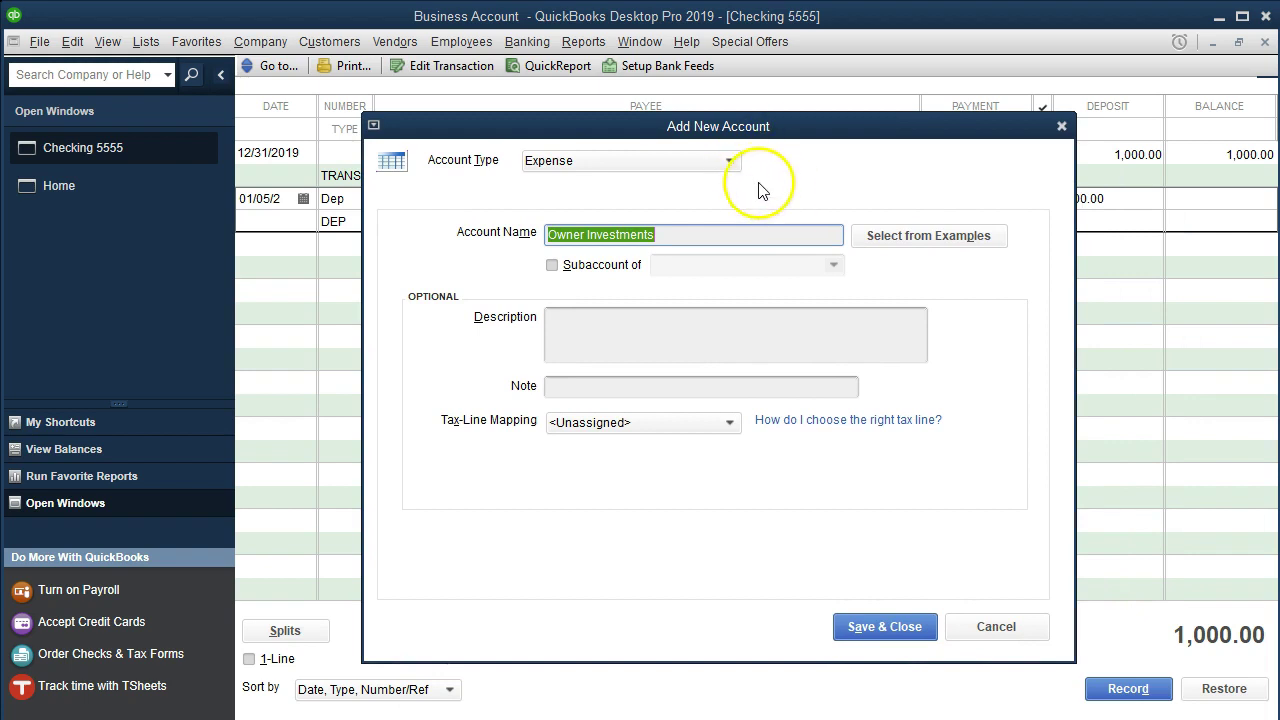
{"action": "left_click", "coordinate": [730, 163]}
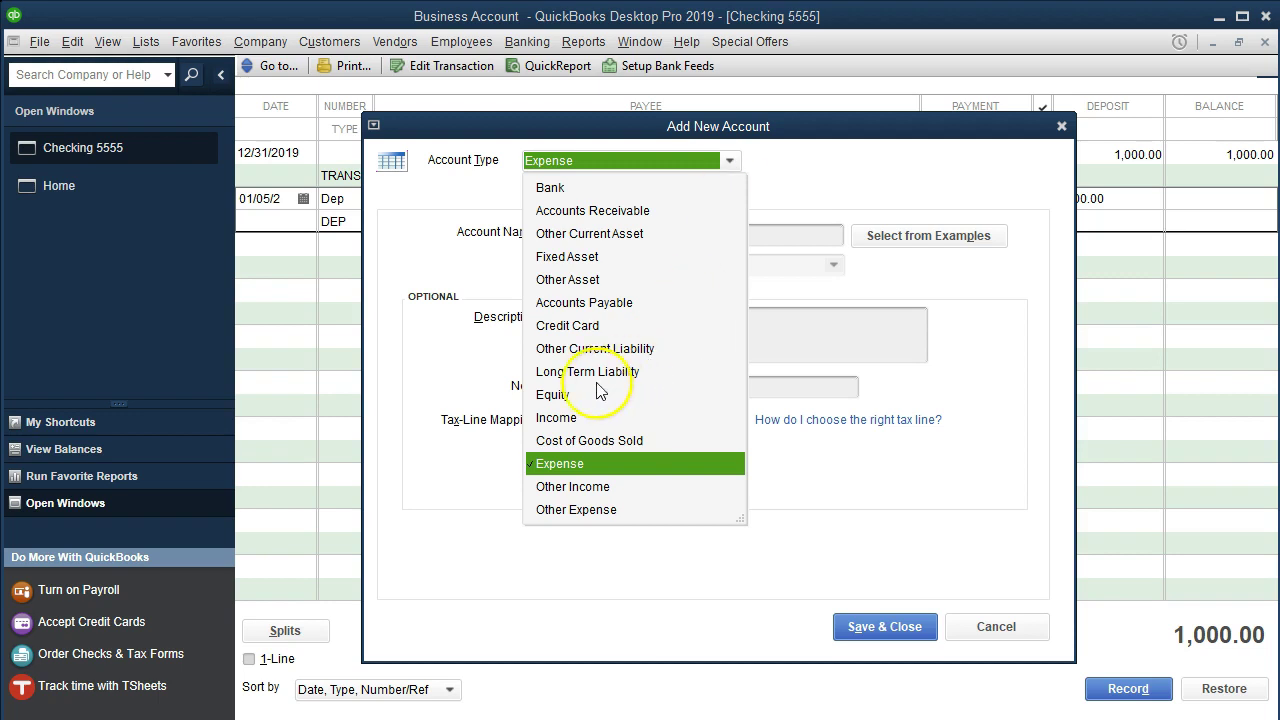
{"action": "left_click", "coordinate": [565, 397]}
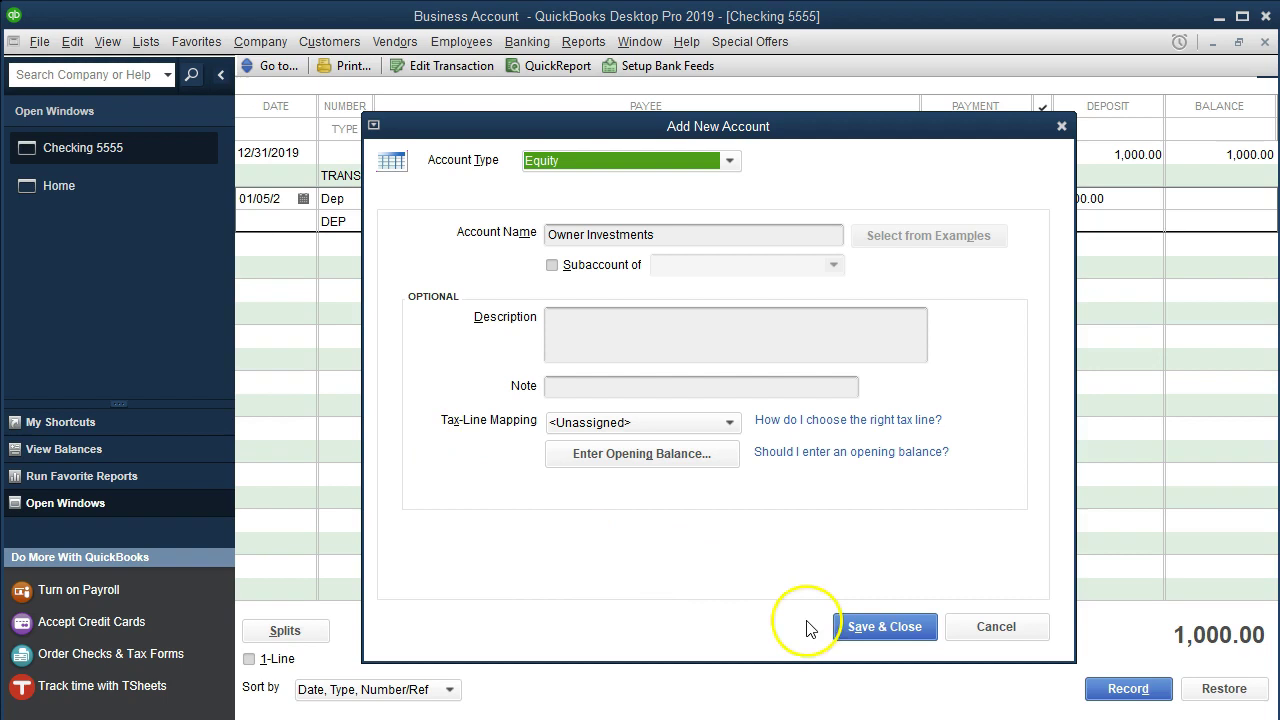
{"action": "left_click", "coordinate": [855, 626]}
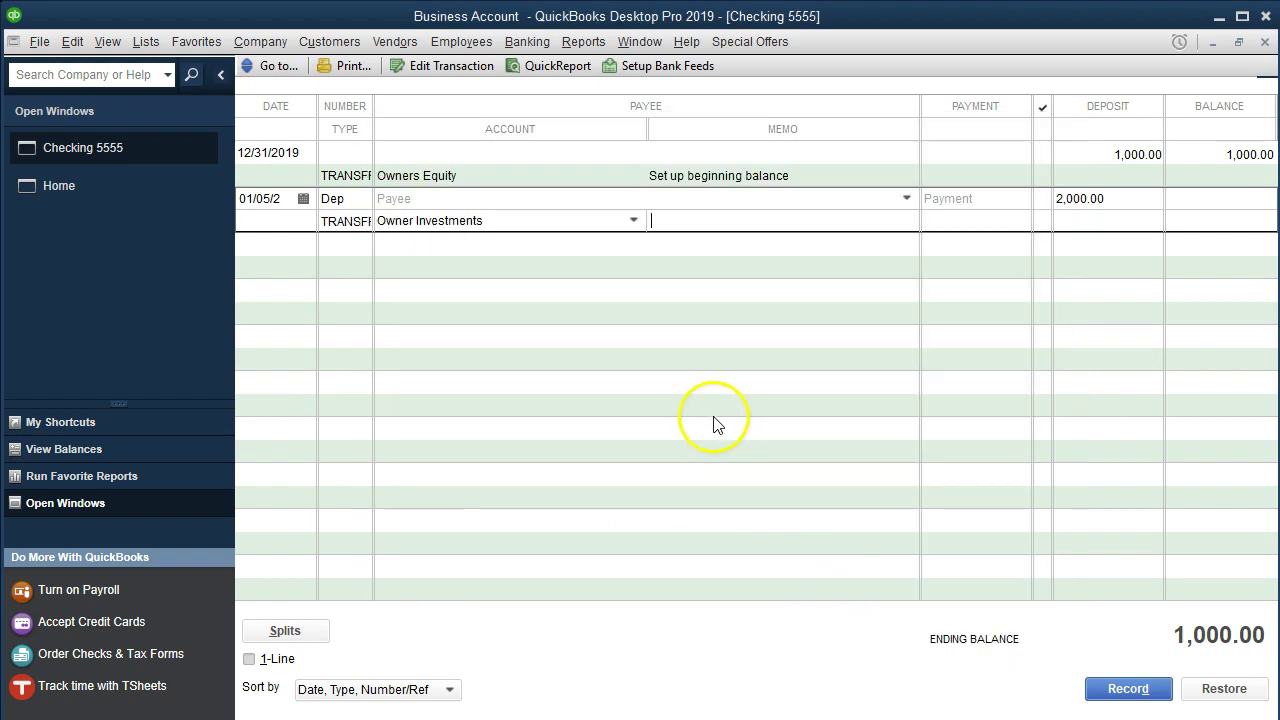
Step: Enter the memo "Owner Deposit From Personal Checking" and record the 01/05 deposit, accepting its future date
{"action": "type", "text": "Owner Deposit From Personal Checking"}
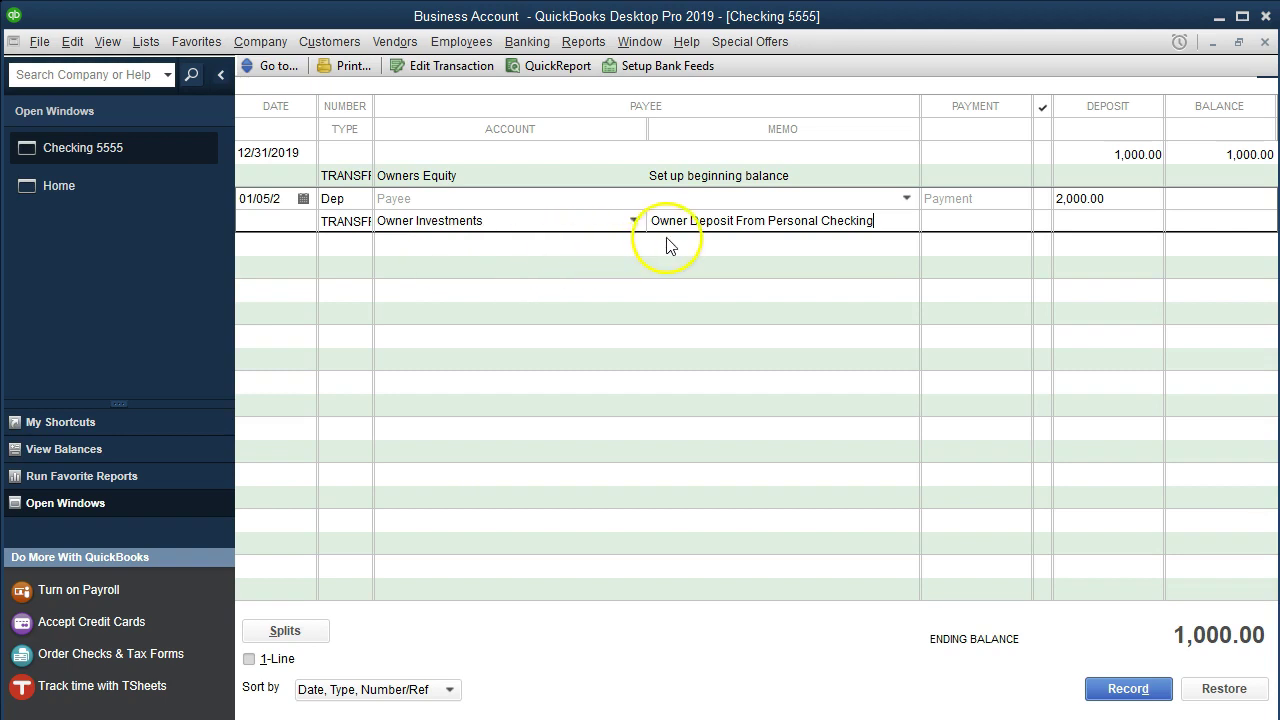
{"action": "left_click", "coordinate": [876, 224]}
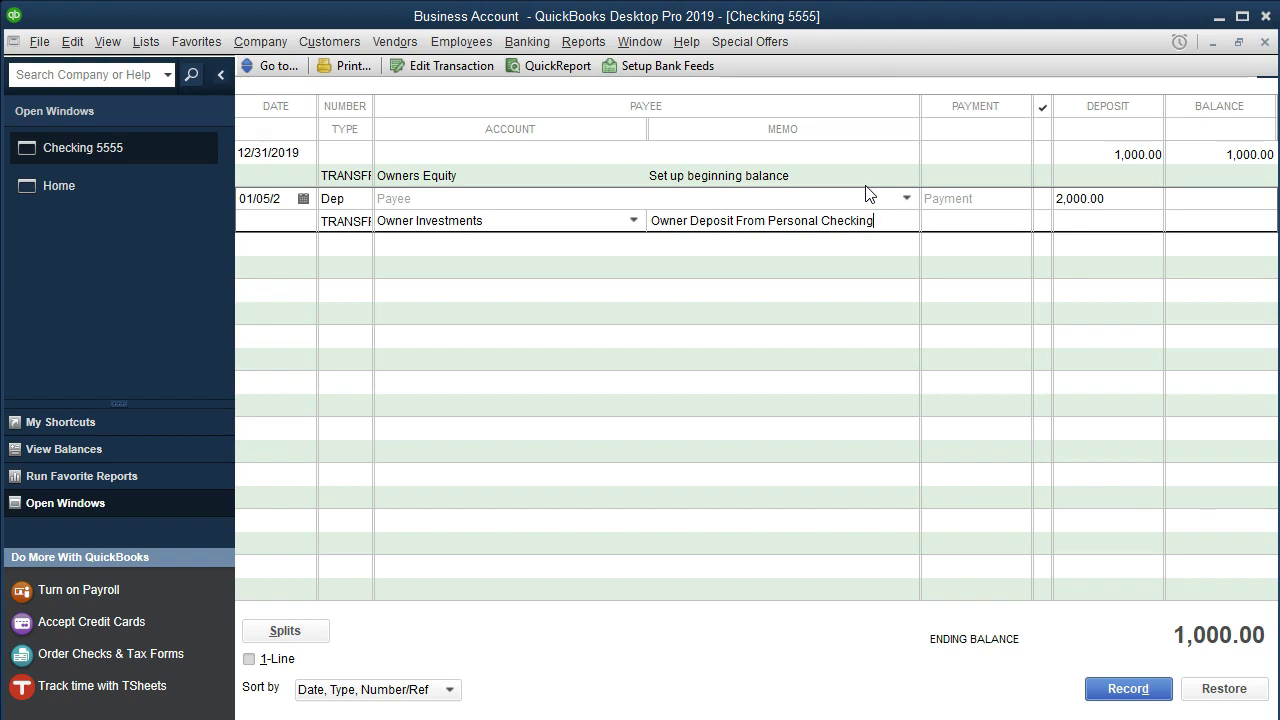
{"action": "key", "text": "Return"}
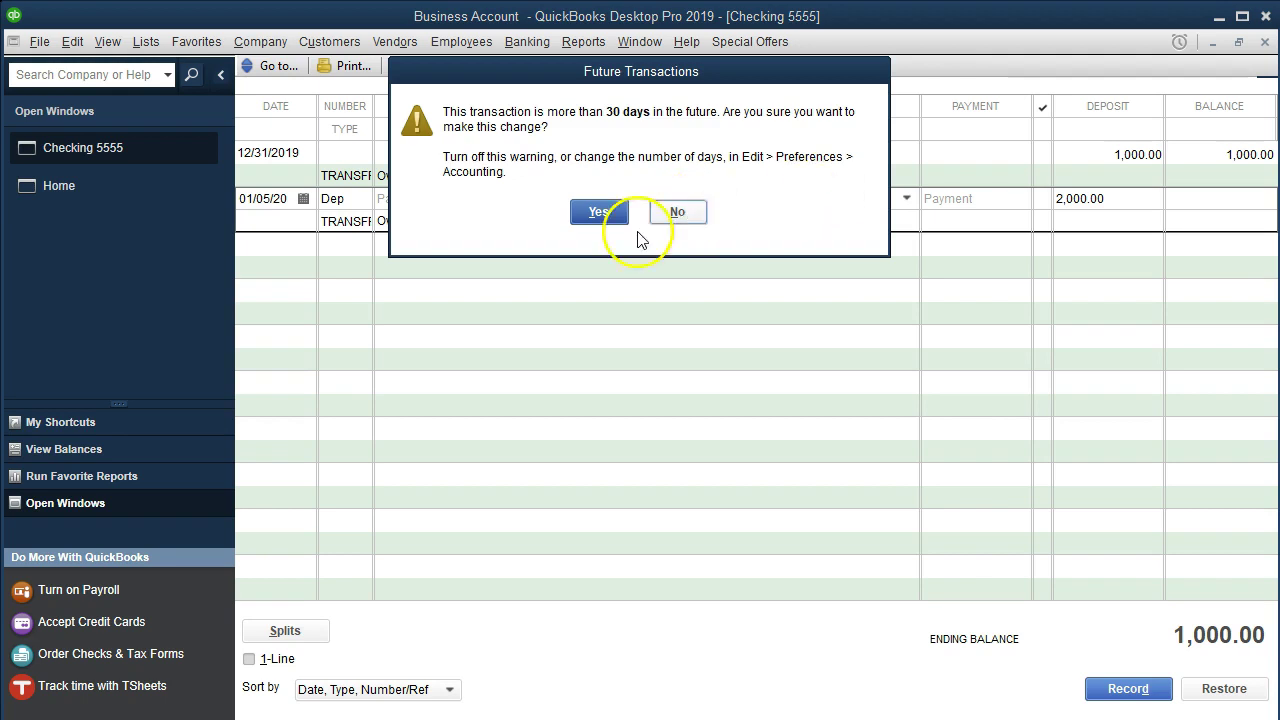
{"action": "left_click", "coordinate": [607, 222]}
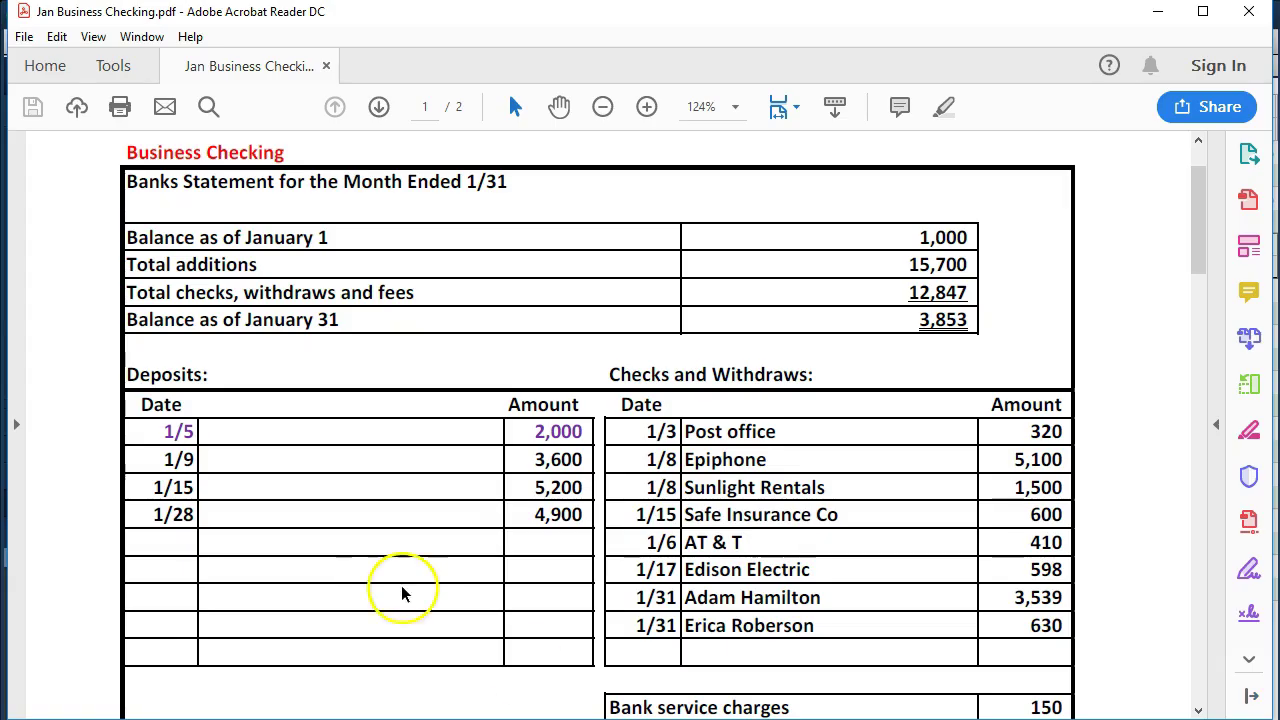
Step: Switch to the bank statement in Acrobat Reader and highlight the 1/5 deposit line of 2,000
{"action": "left_click_drag", "start_coordinate": [150, 432], "coordinate": [578, 434]}
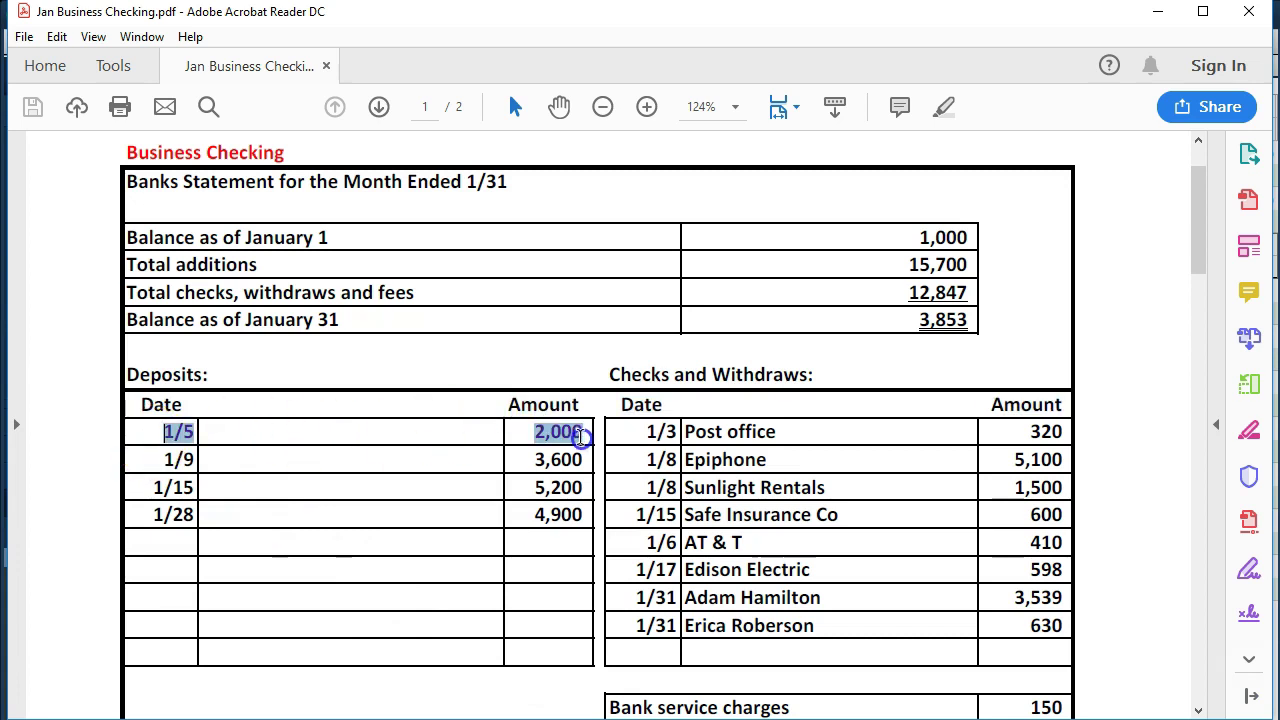
{"action": "right_click", "coordinate": [572, 438]}
{"action": "left_click", "coordinate": [617, 493]}
{"action": "left_click", "coordinate": [534, 459]}
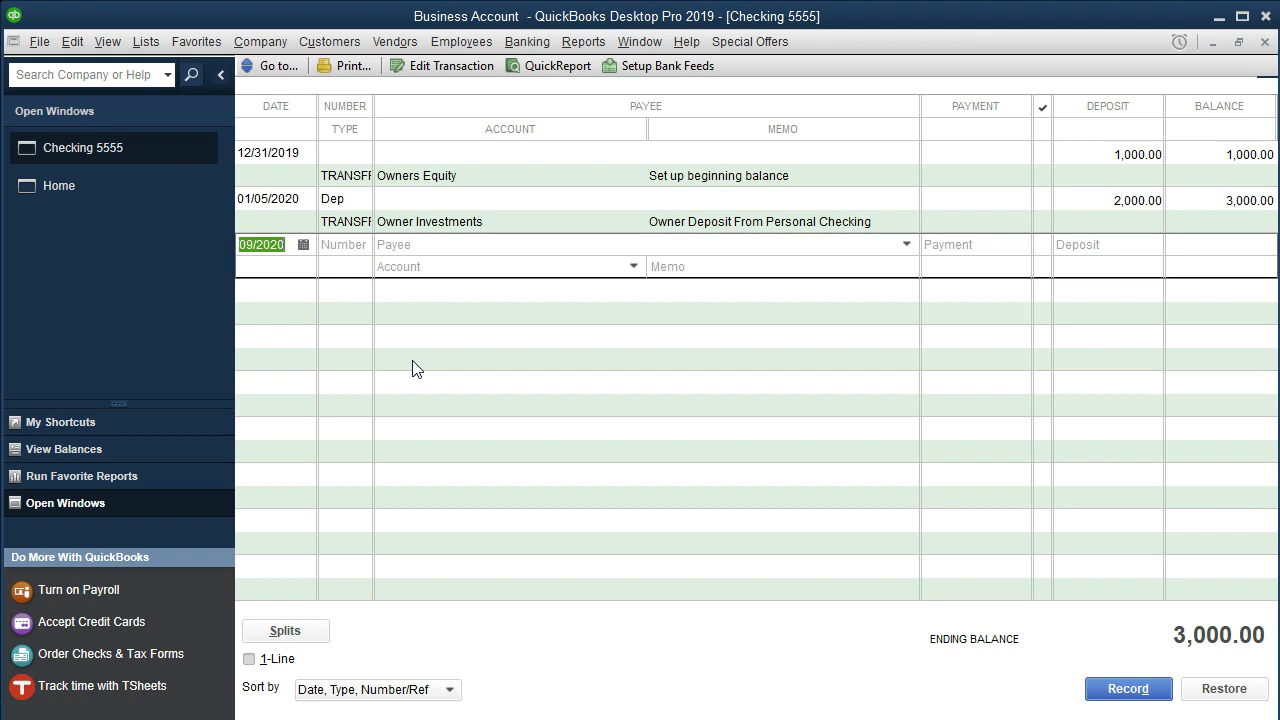
Step: Start a QuickBooks register entry dated 01/09/2020 with number Dep and a deposit amount of 3600
{"action": "type", "text": "01/09/2020"}
{"action": "key", "text": "Tab"}
{"action": "type", "text": "Dep"}
{"action": "key", "text": "Tab"}
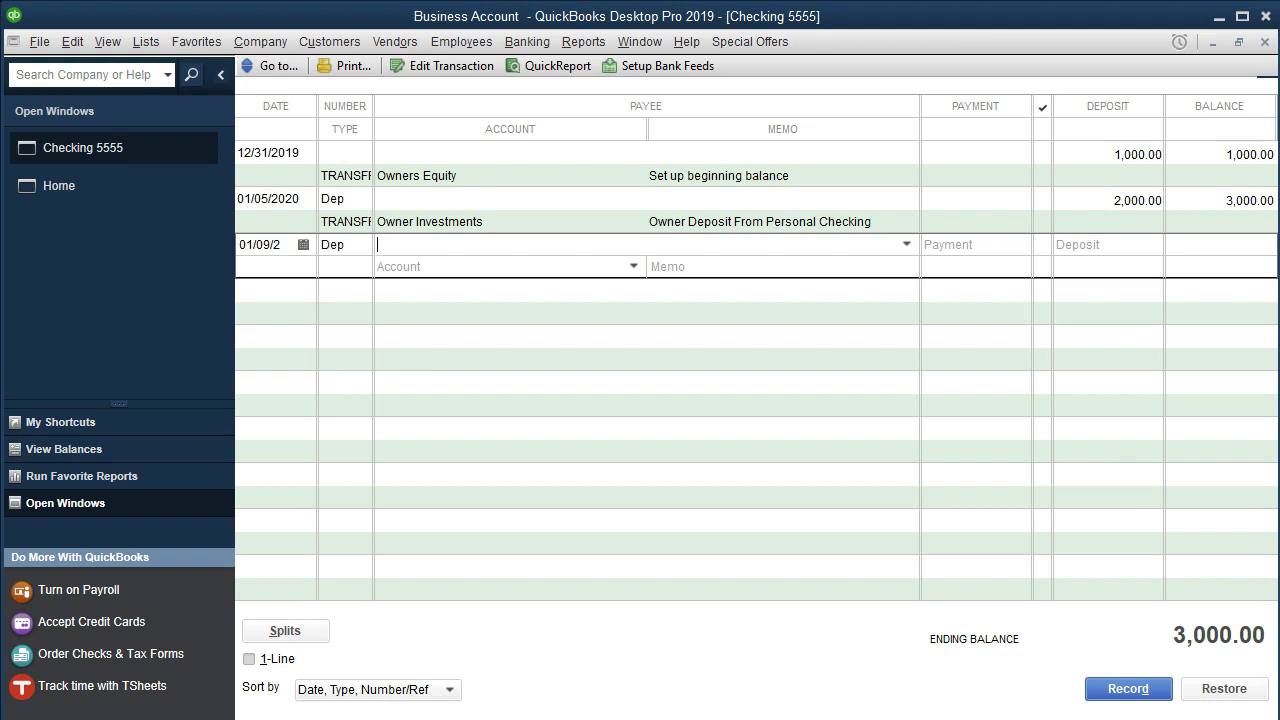
{"action": "key", "text": "Tab"}
{"action": "key", "text": "Tab"}
{"action": "key", "text": "Tab"}
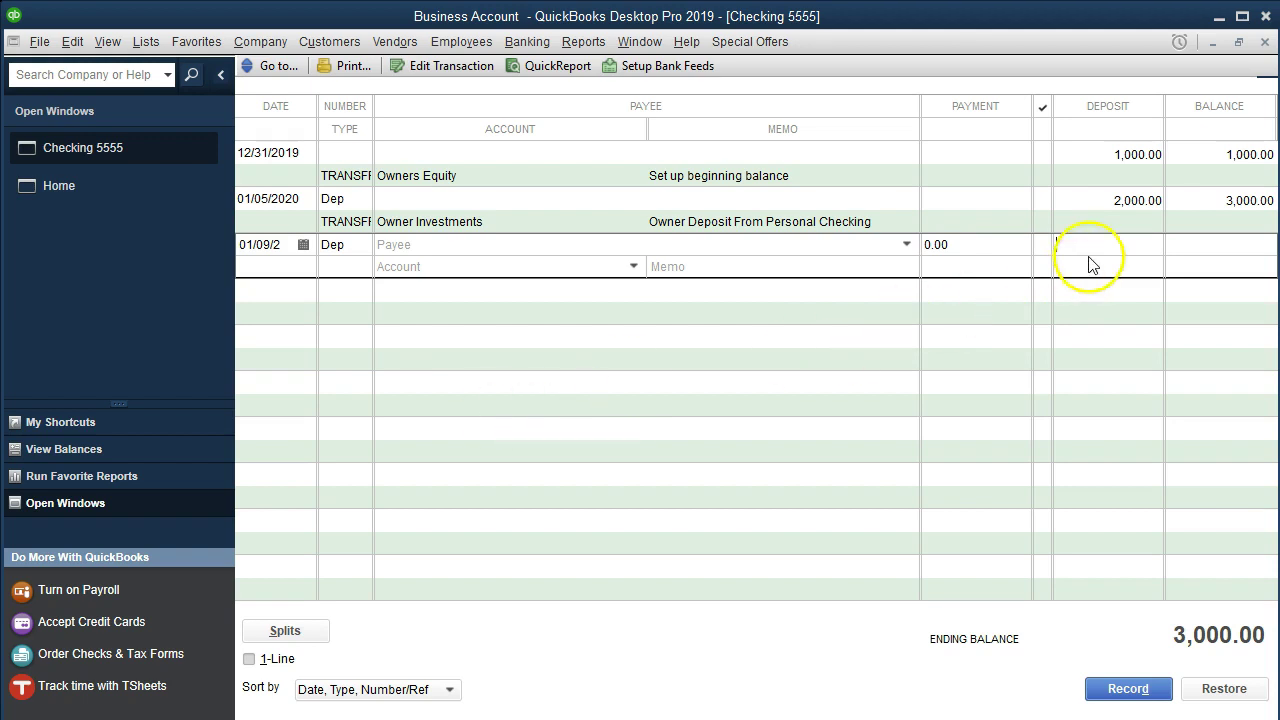
{"action": "type", "text": "3600"}
{"action": "key", "text": "Tab"}
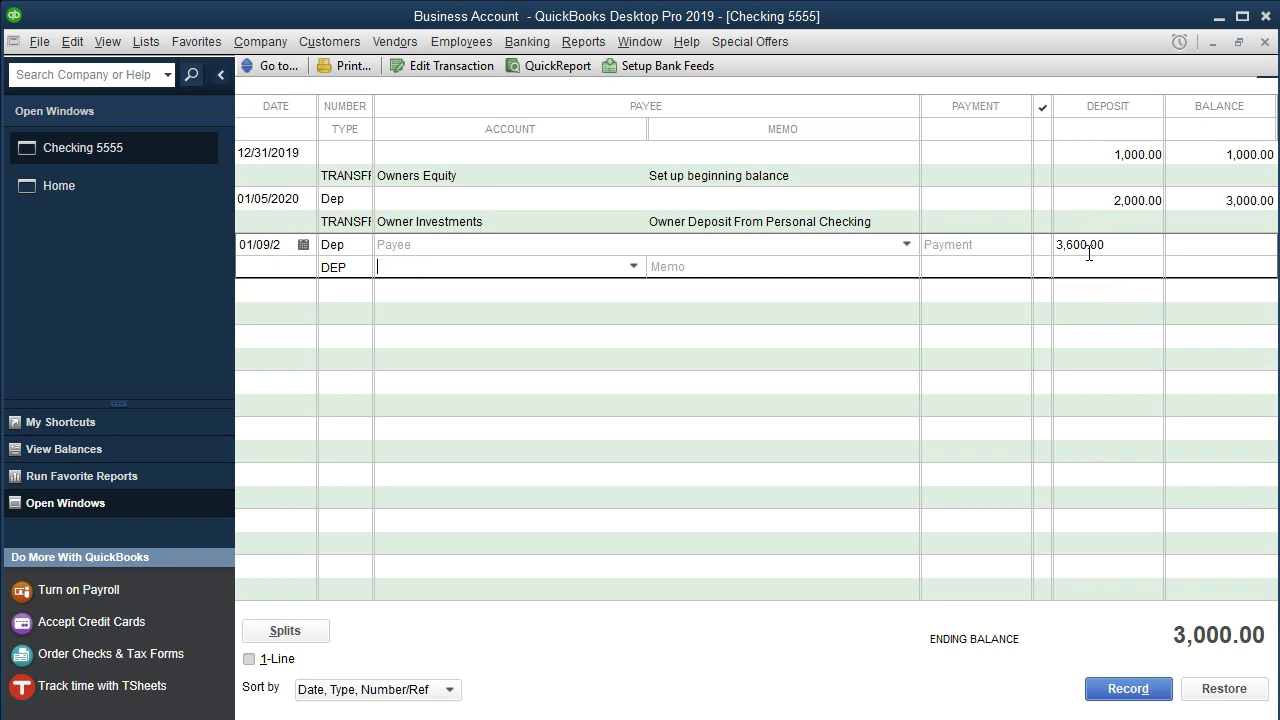
Step: Assign the Sales income account to the 01/09/2020 deposit of 3,600 and record the transaction
{"action": "left_click", "coordinate": [633, 267]}
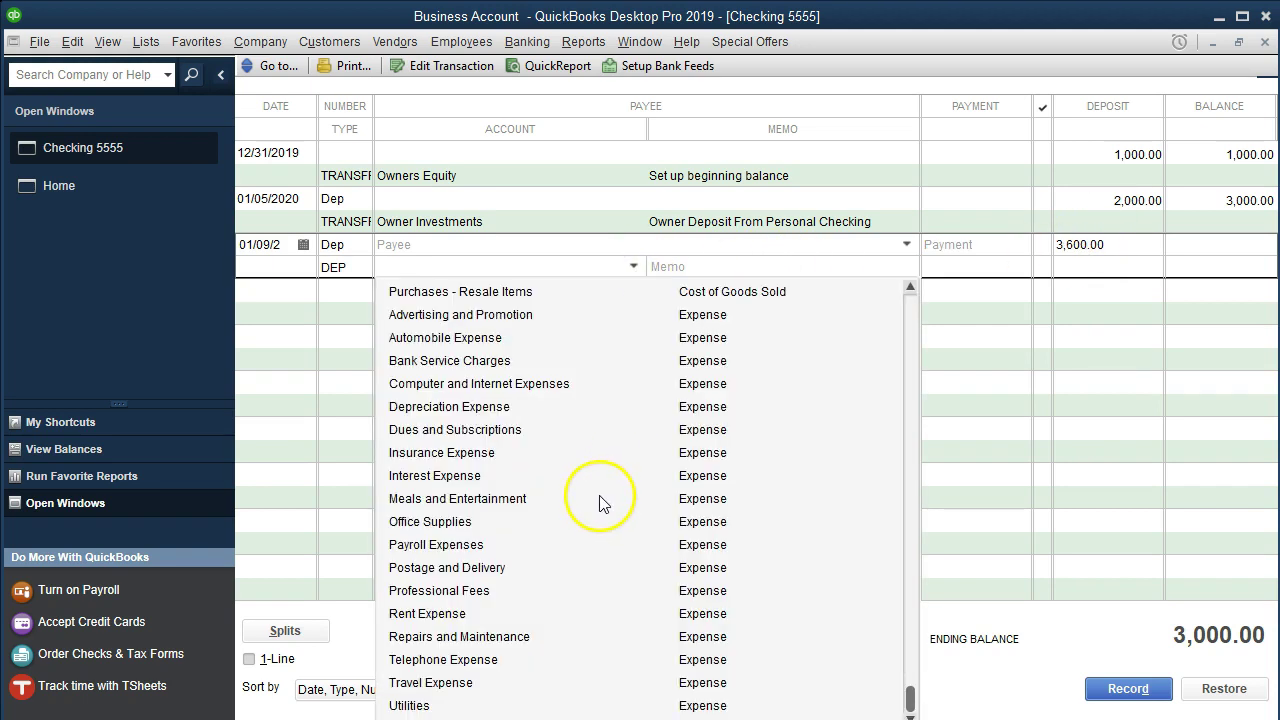
{"action": "scroll", "coordinate": [603, 502], "scroll_direction": "up", "scroll_amount": 1}
{"action": "scroll", "coordinate": [603, 502], "scroll_direction": "up", "scroll_amount": 2}
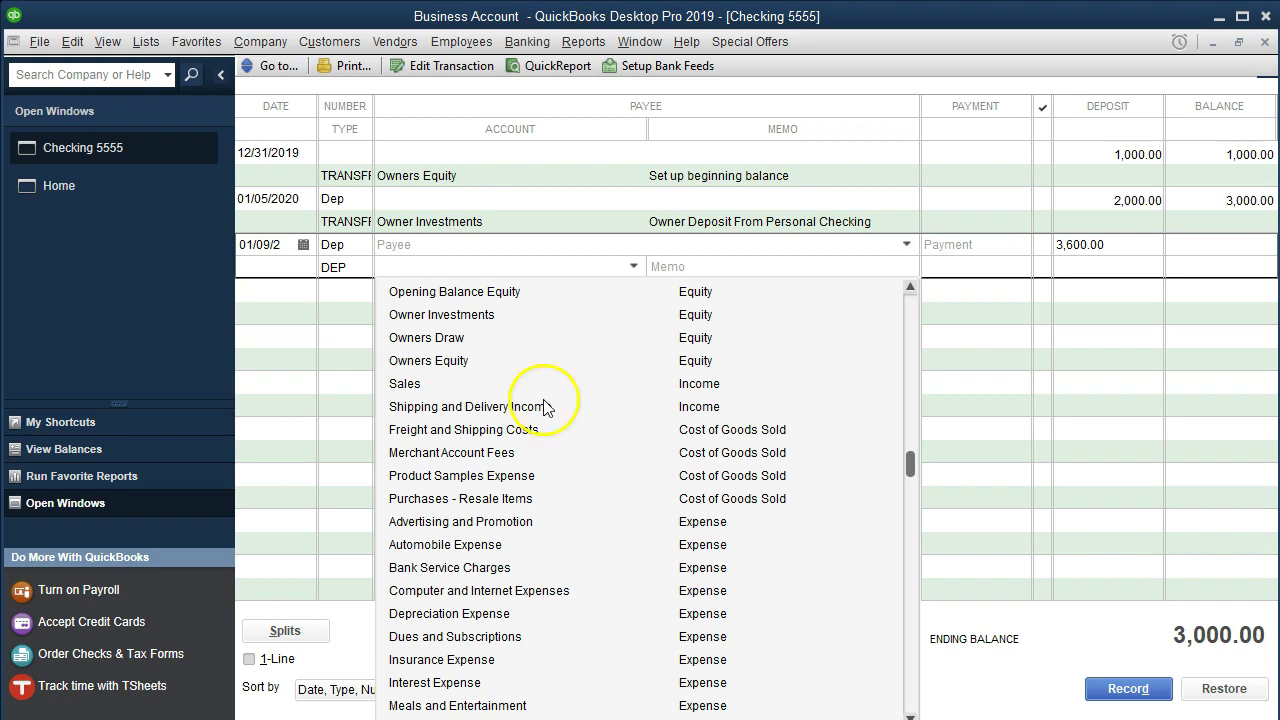
{"action": "left_click", "coordinate": [689, 386]}
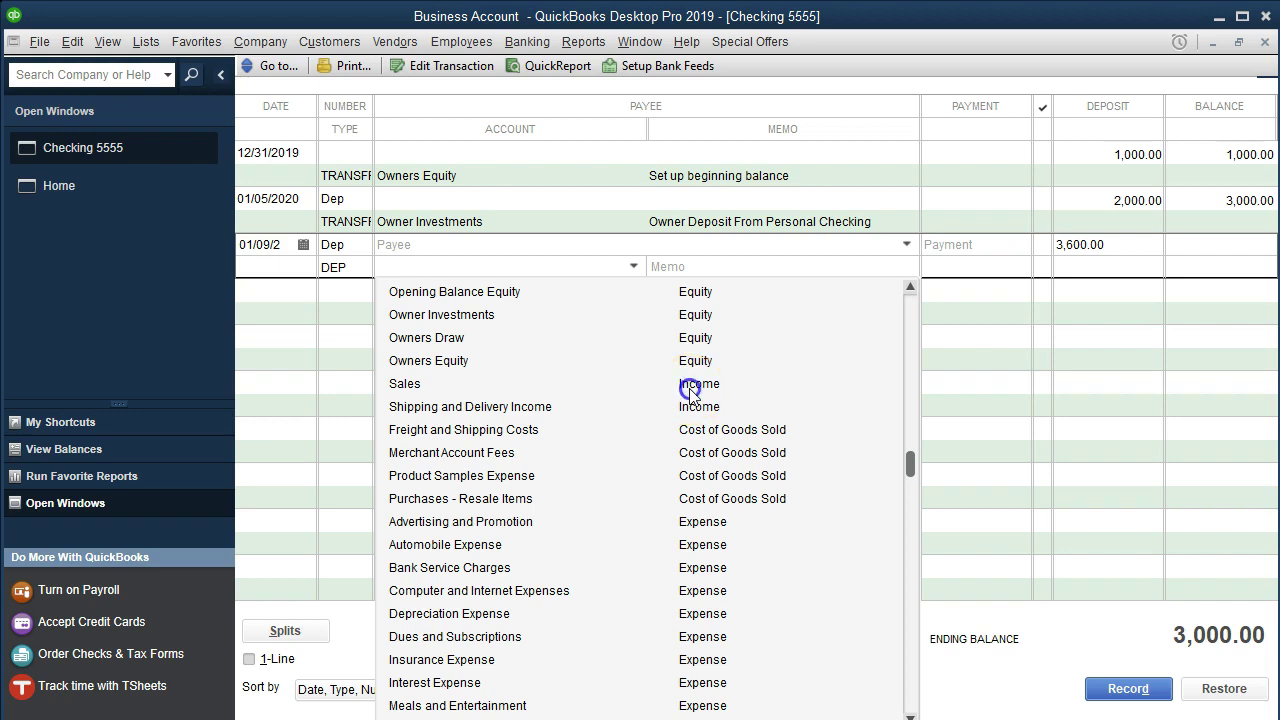
{"action": "key", "text": "Return"}
{"action": "key", "text": "Return"}
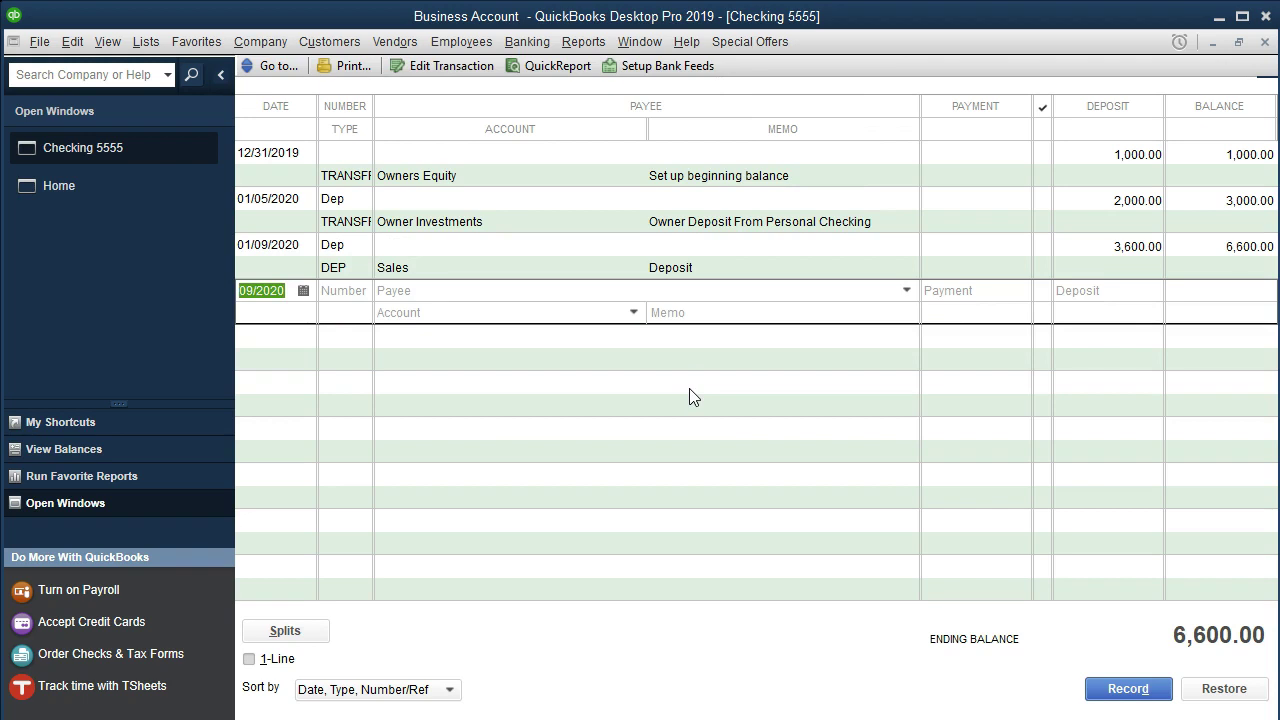
Step: Switch to the bank statement in Acrobat Reader and highlight the 1/9 deposit line of 3,600
{"action": "left_click", "coordinate": [580, 719]}
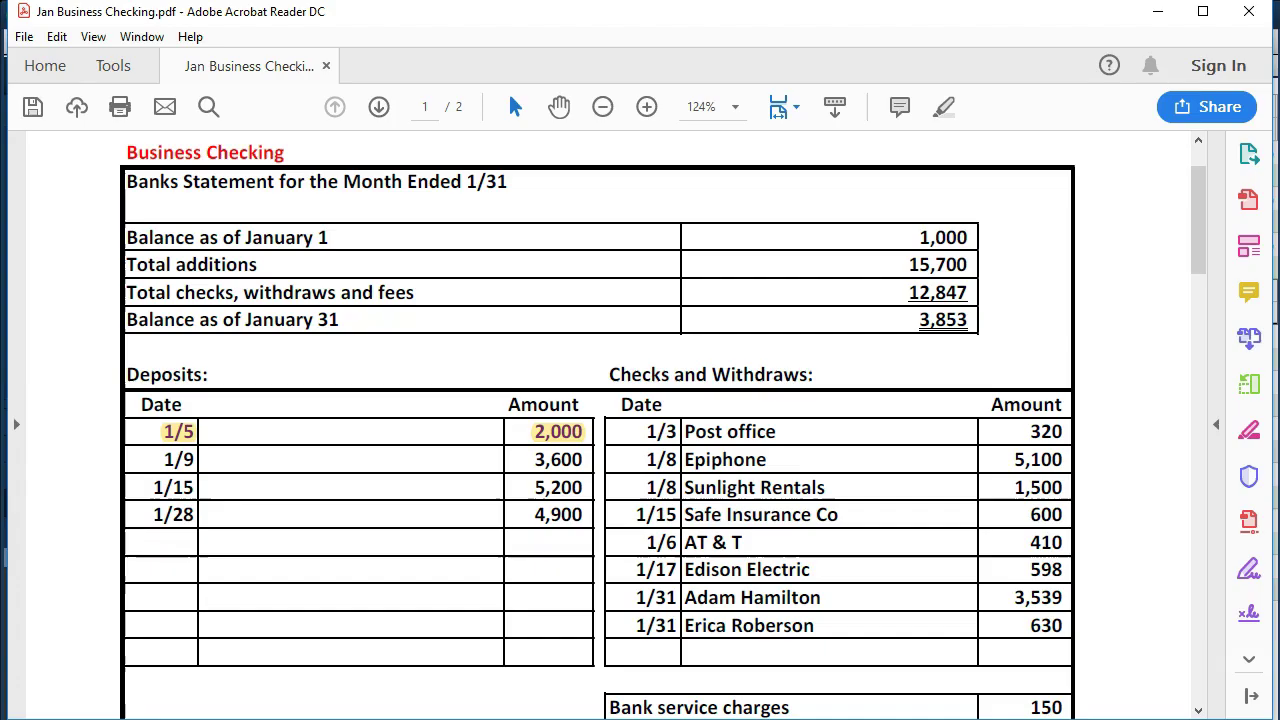
{"action": "left_click_drag", "start_coordinate": [163, 459], "coordinate": [590, 455]}
{"action": "right_click", "coordinate": [572, 465]}
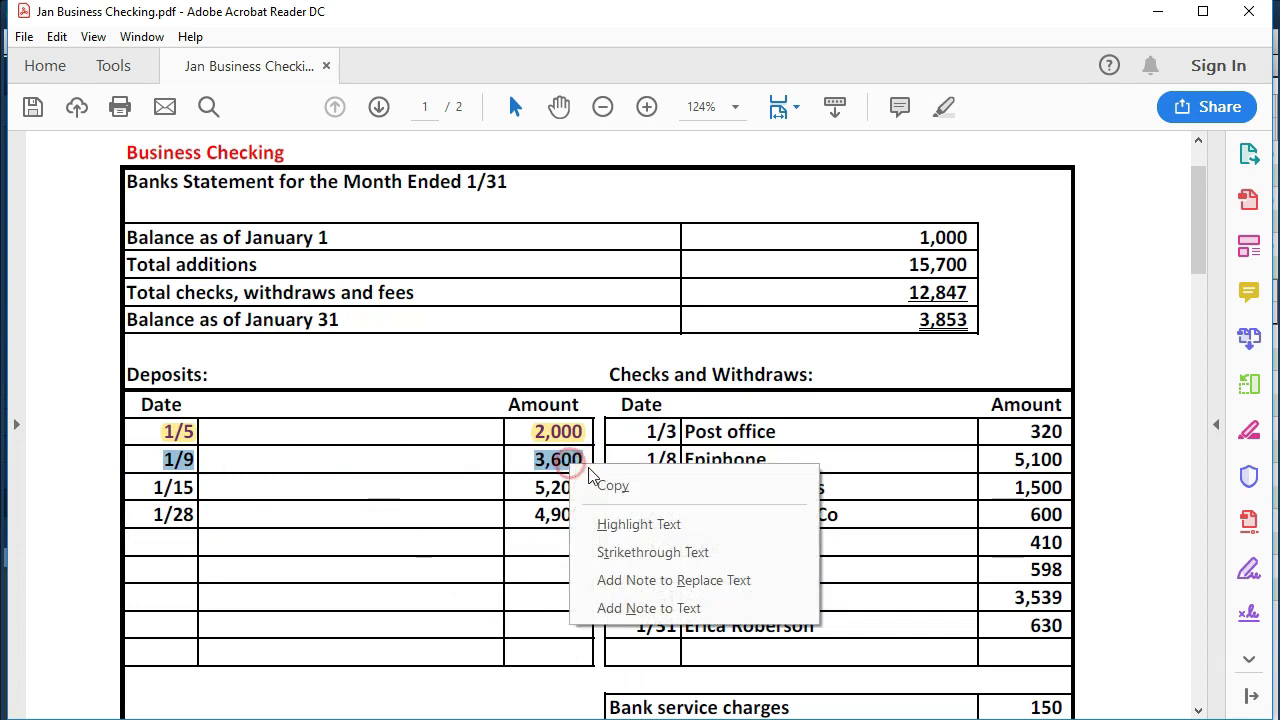
{"action": "left_click", "coordinate": [630, 525]}
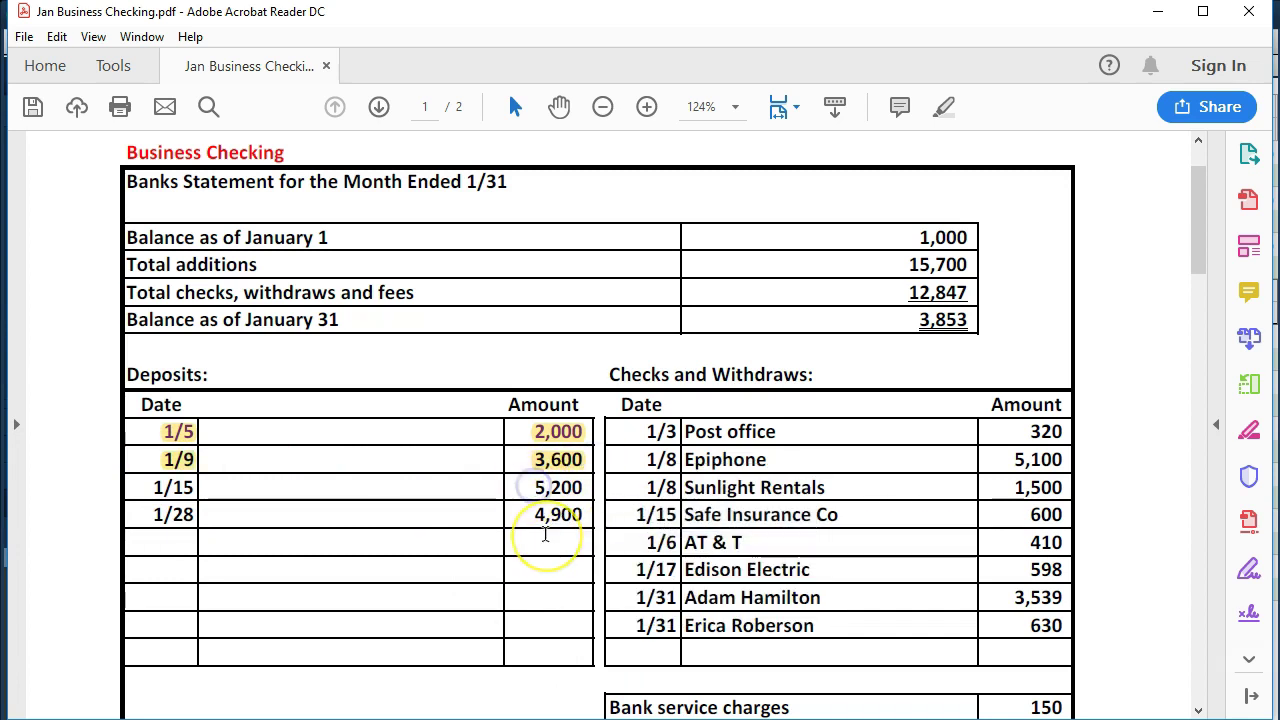
Step: Return to QuickBooks and start a register entry dated 01/15/2020 with number Dep and a deposit amount of 5200
{"action": "left_click", "coordinate": [603, 718]}
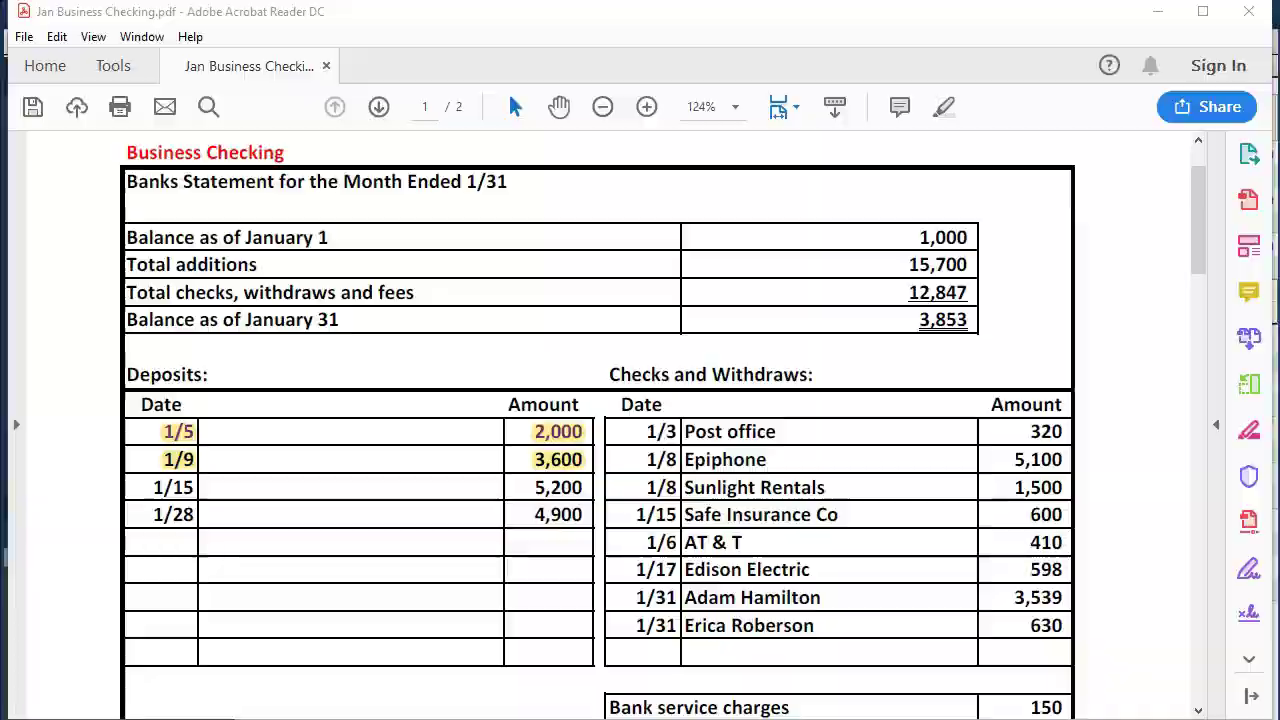
{"action": "left_click", "coordinate": [283, 289]}
{"action": "key", "text": "plus"}
{"action": "key", "text": "plus"}
{"action": "key", "text": "plus"}
{"action": "key", "text": "plus"}
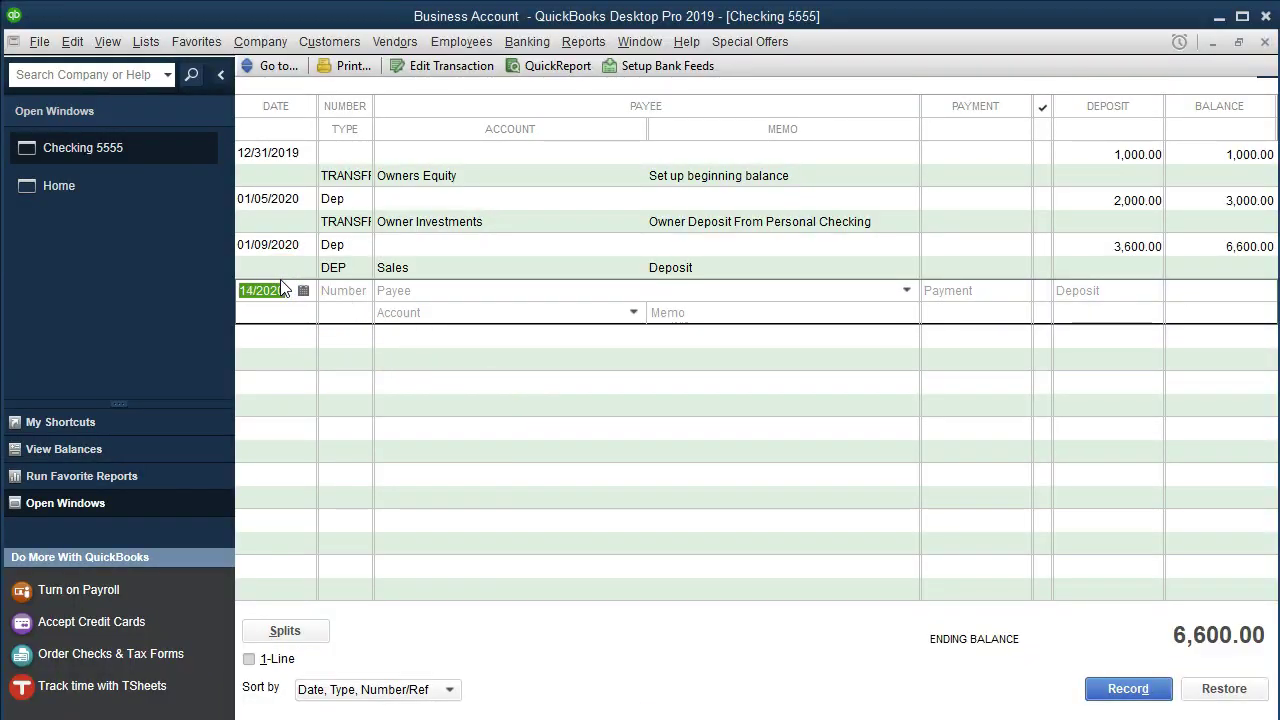
{"action": "key", "text": "plus"}
{"action": "key", "text": "Tab"}
{"action": "type", "text": "Dep"}
{"action": "key", "text": "Tab"}
{"action": "key", "text": "Tab"}
{"action": "key", "text": "Tab"}
{"action": "type", "text": "5200"}
{"action": "key", "text": "Tab"}
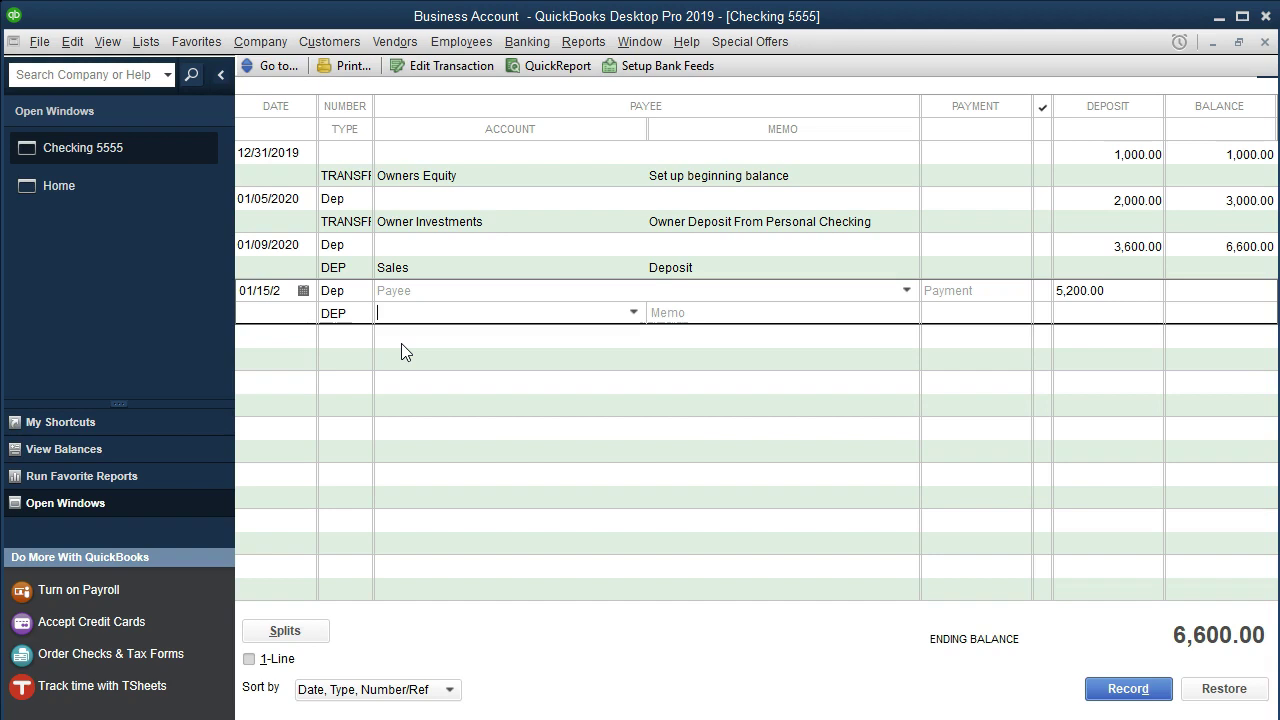
Step: Assign the Sales account to the 01/15/2020 deposit and record it
{"action": "type", "text": "s"}
{"action": "key", "text": "Tab"}
{"action": "key", "text": "Return"}
{"action": "key", "text": "Return"}
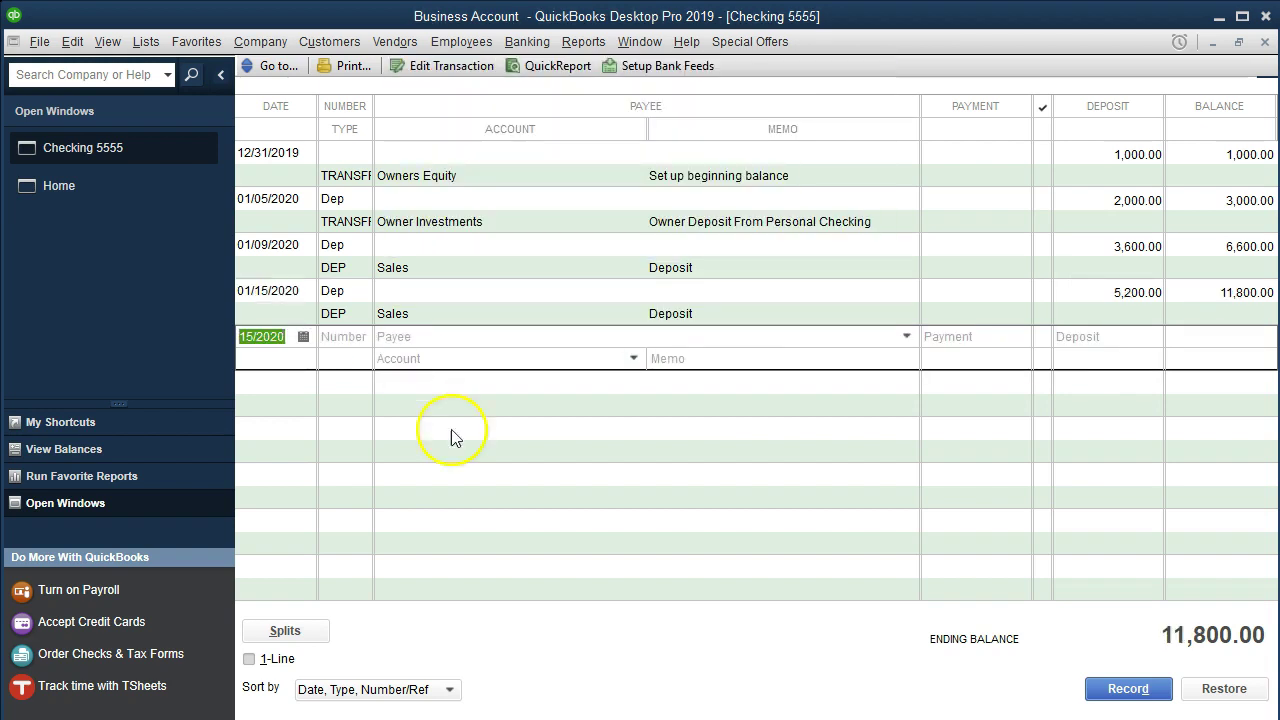
Step: Switch to the bank statement in Acrobat Reader and highlight the 1/15 deposit line of 5,200
{"action": "left_click", "coordinate": [708, 719]}
{"action": "left_click_drag", "start_coordinate": [140, 484], "coordinate": [572, 484]}
{"action": "right_click", "coordinate": [572, 484]}
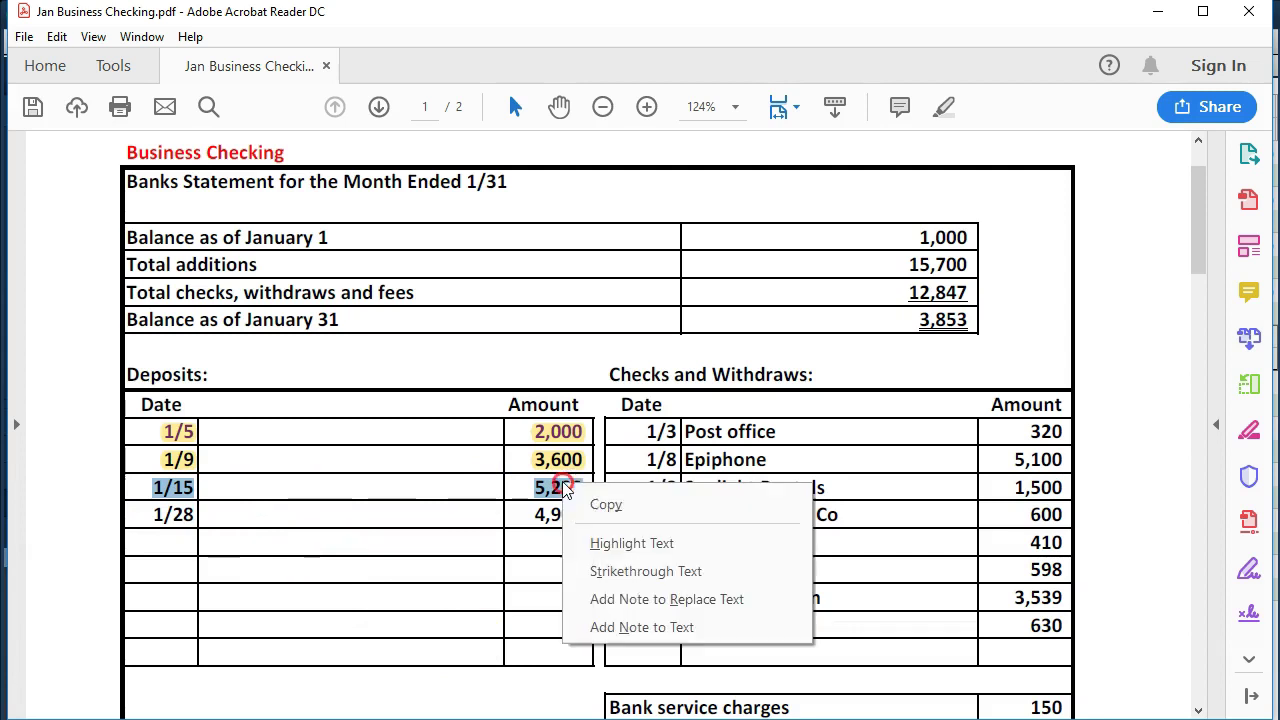
{"action": "left_click", "coordinate": [623, 540]}
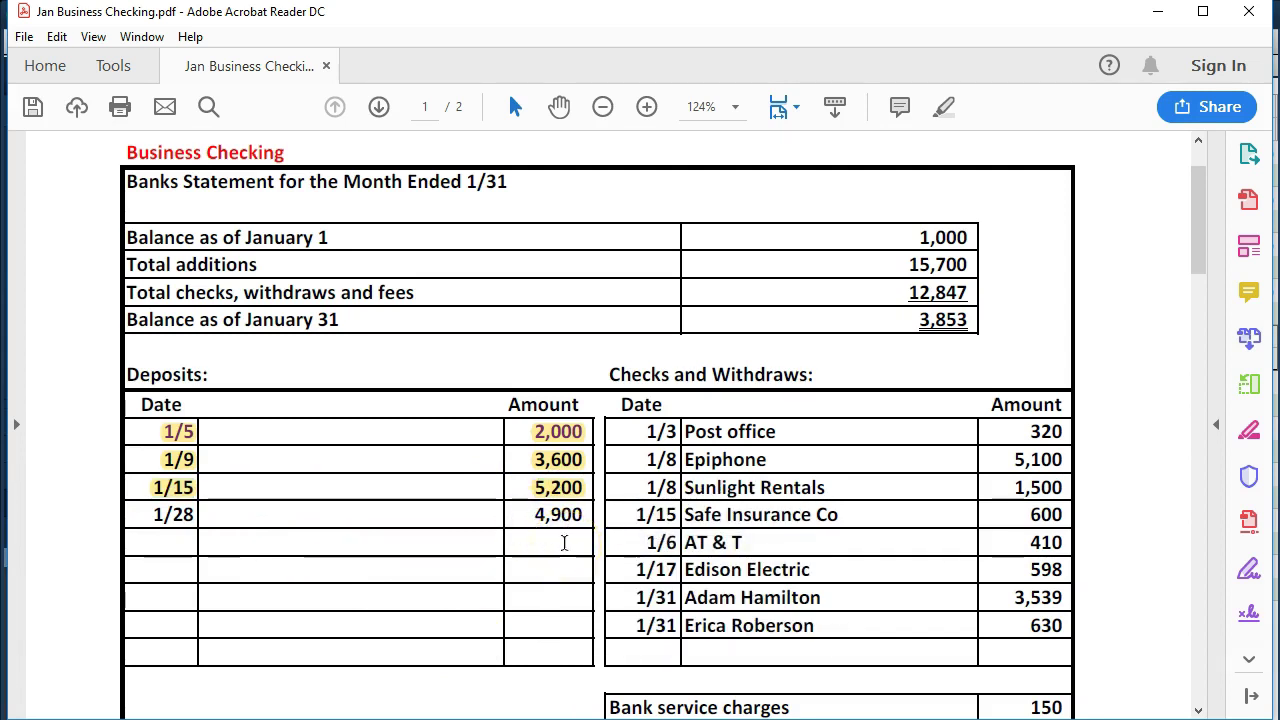
Step: Return to QuickBooks and start a register entry dated 01/28/2020 with number Dep
{"action": "key", "text": "alt+Tab"}
{"action": "left_click", "coordinate": [274, 337]}
{"action": "key", "text": "plus"}
{"action": "key", "text": "plus"}
{"action": "key", "text": "plus"}
{"action": "key", "text": "plus"}
{"action": "key", "text": "plus"}
{"action": "key", "text": "plus"}
{"action": "key", "text": "plus"}
{"action": "key", "text": "plus"}
{"action": "key", "text": "plus"}
{"action": "key", "text": "plus"}
{"action": "key", "text": "plus"}
{"action": "key", "text": "plus"}
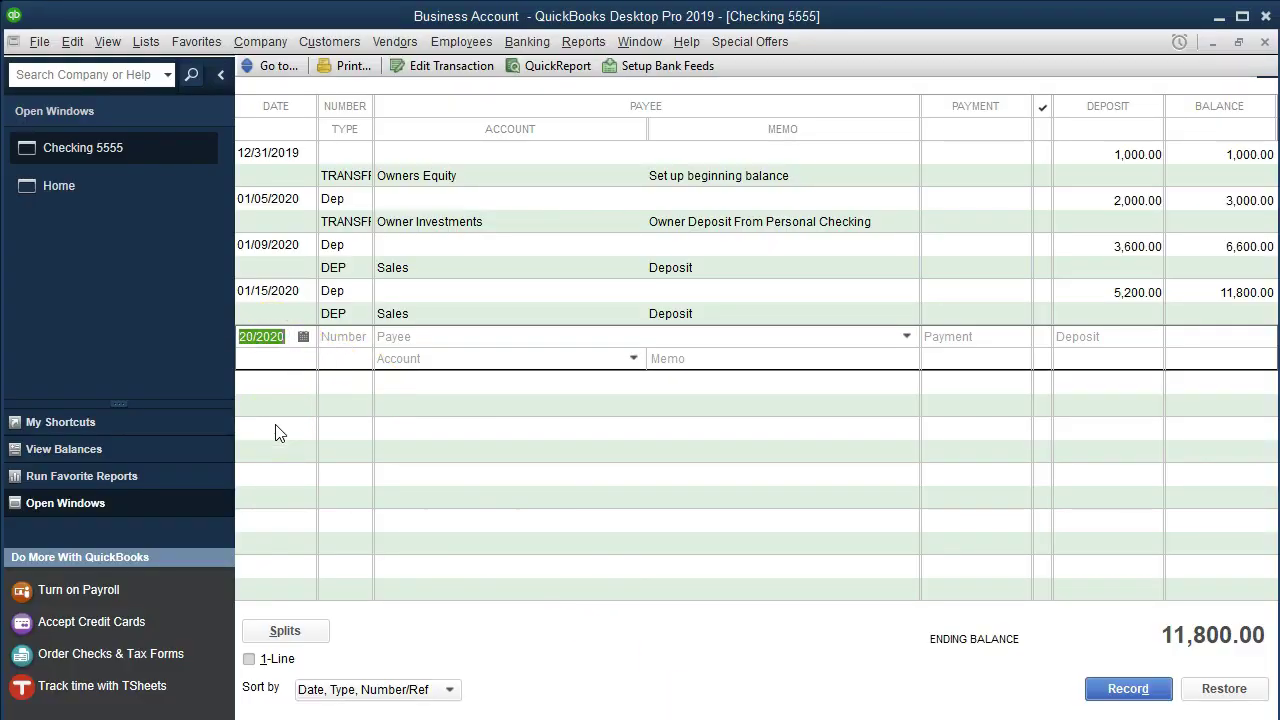
{"action": "key", "text": "plus"}
{"action": "key", "text": "Tab"}
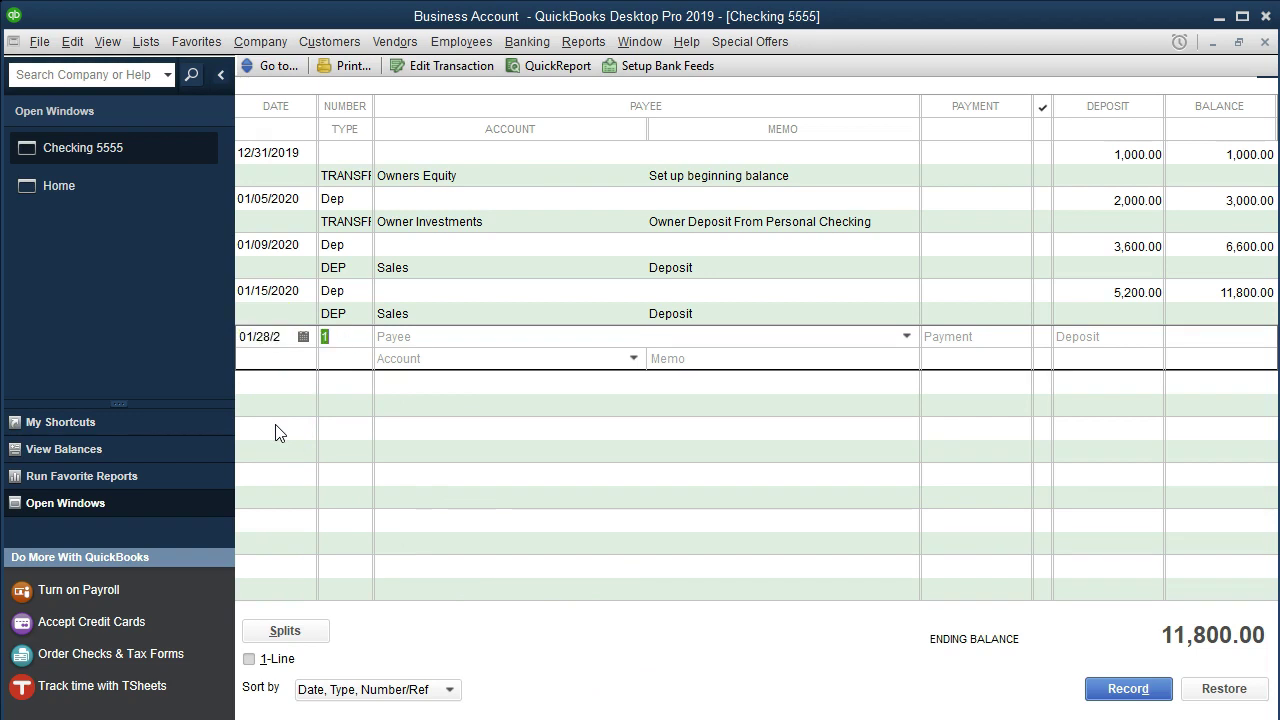
{"action": "type", "text": "Dep"}
{"action": "key", "text": "Tab"}
{"action": "key", "text": "Tab"}
{"action": "type", "text": "4*9"}
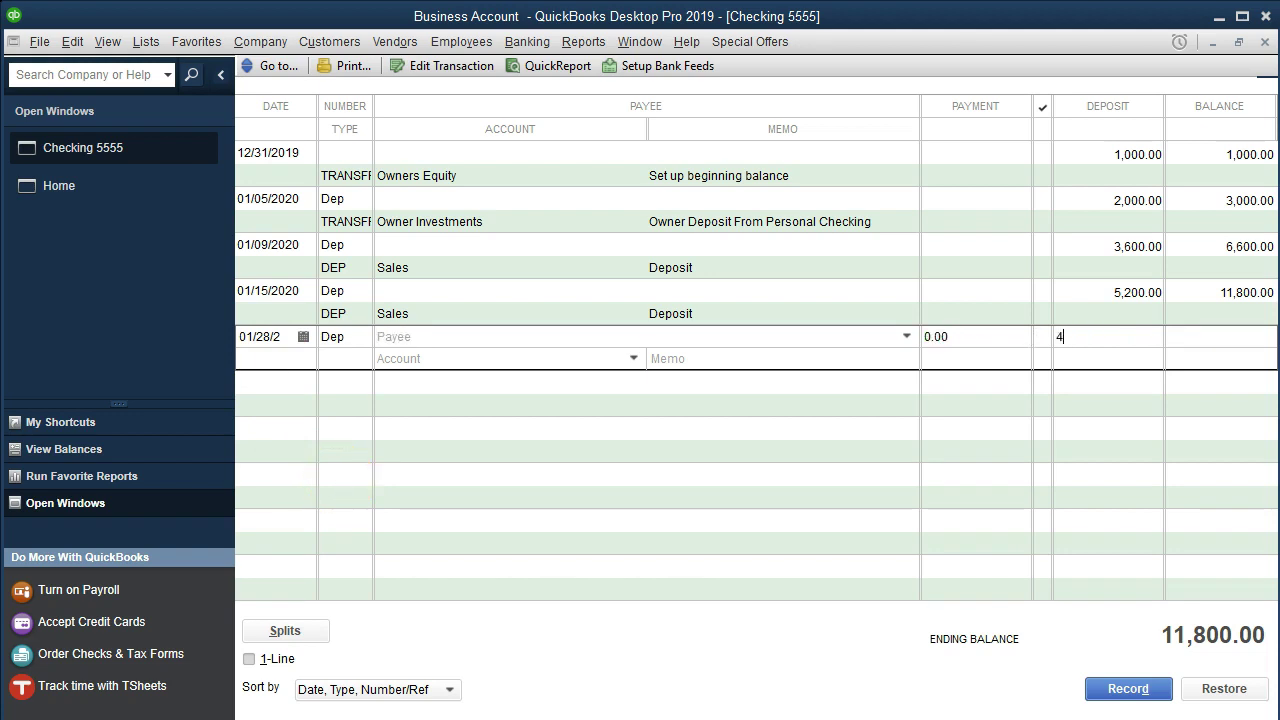
{"action": "key", "text": "BackSpace"}
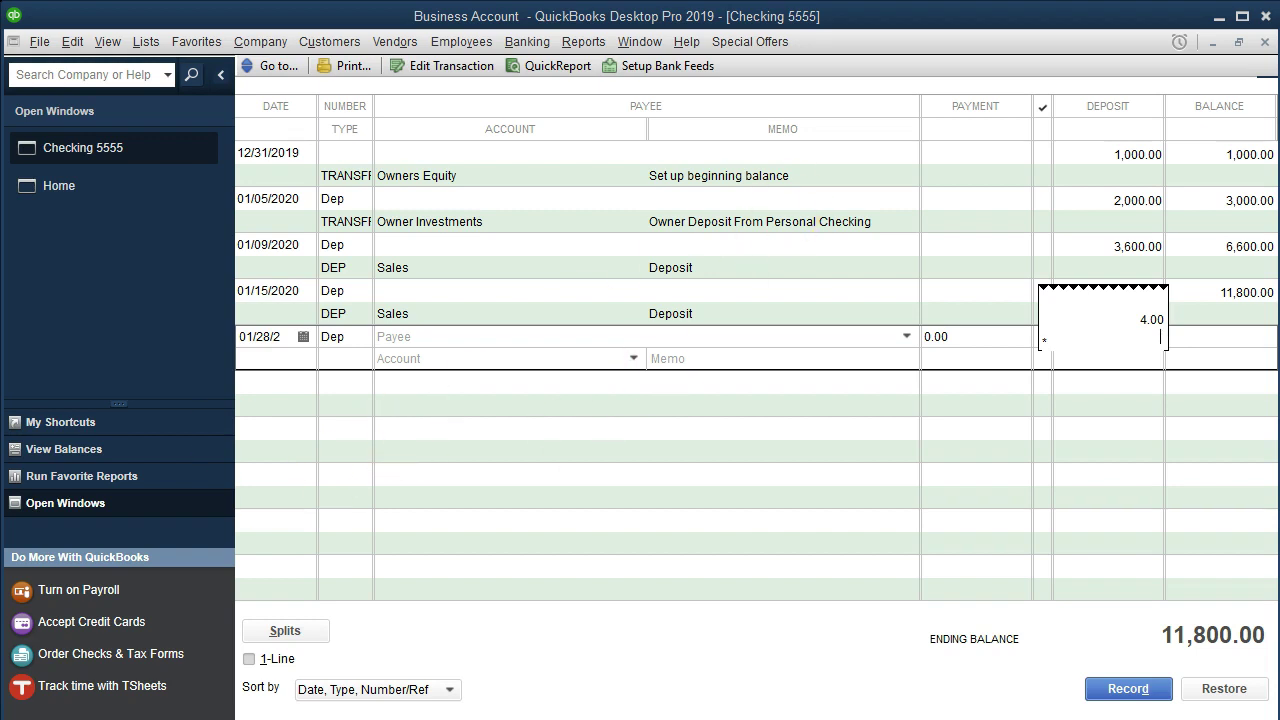
{"action": "key", "text": "Escape"}
Step: Set the deposit amount to 4900, assign the Sales account and record the 01/28 entry, accepting its future date
{"action": "left_click_drag", "start_coordinate": [1094, 343], "coordinate": [870, 344]}
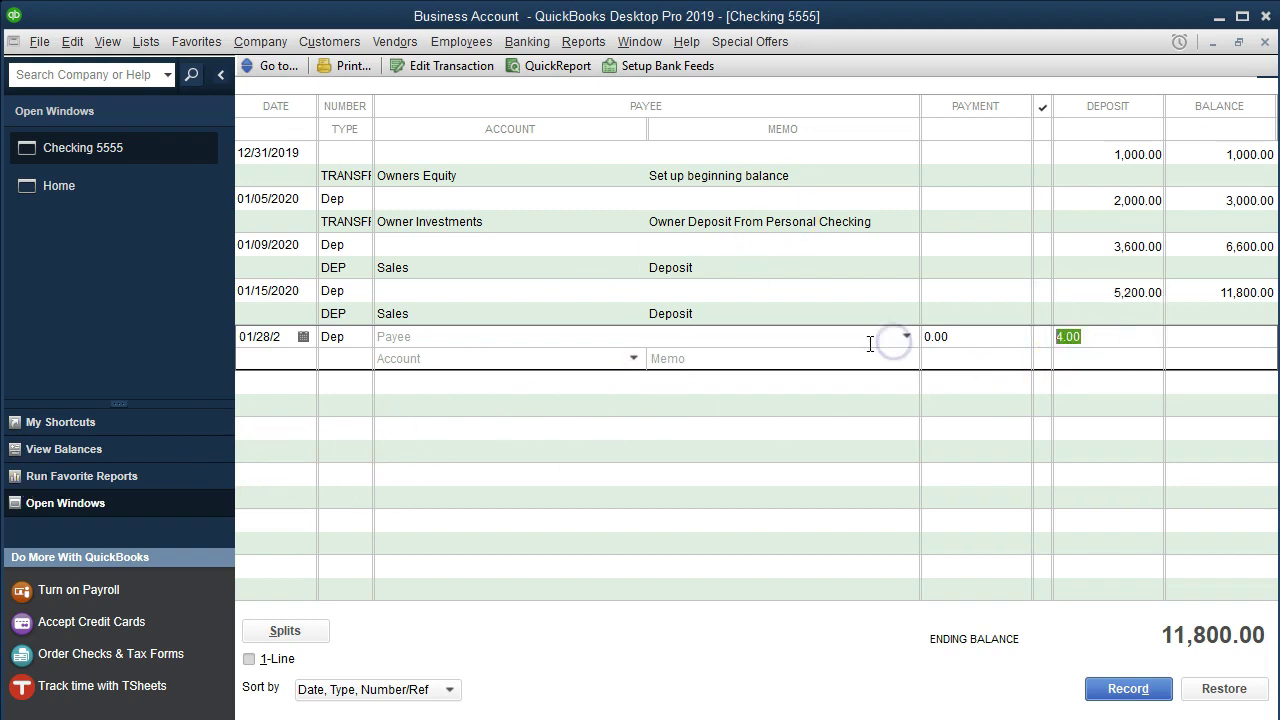
{"action": "type", "text": "4900"}
{"action": "key", "text": "Tab"}
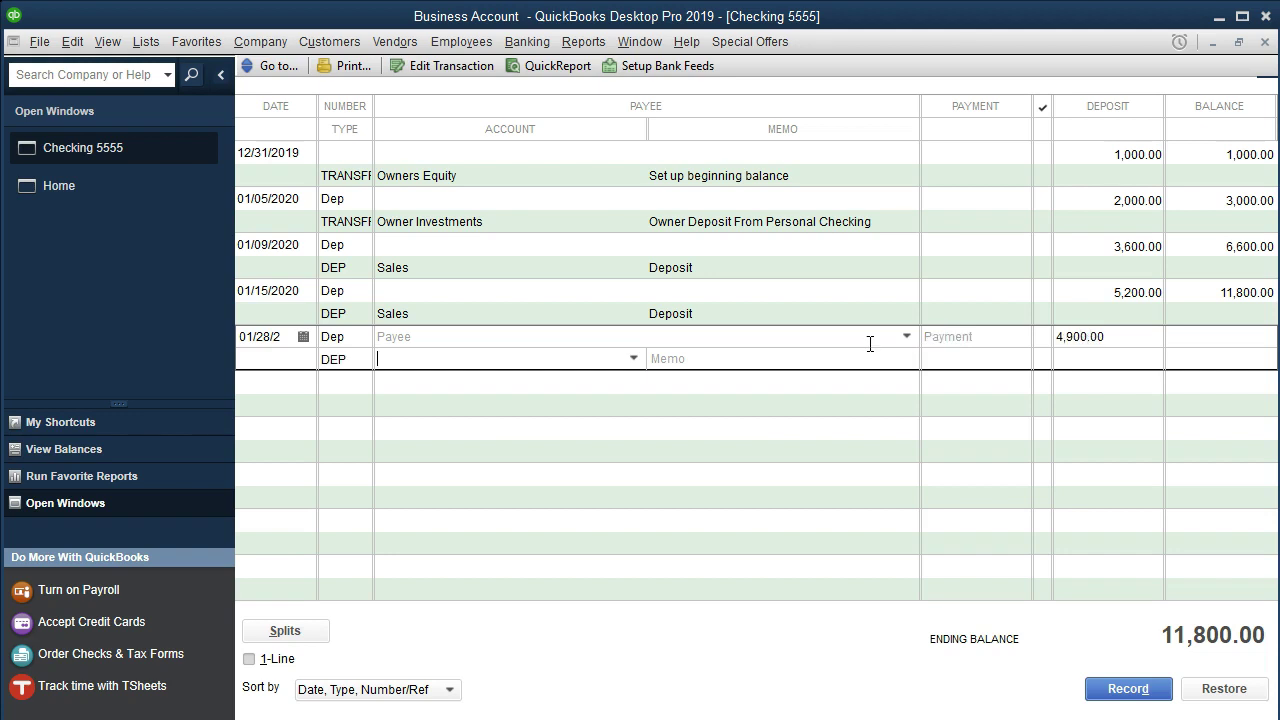
{"action": "type", "text": "Sales"}
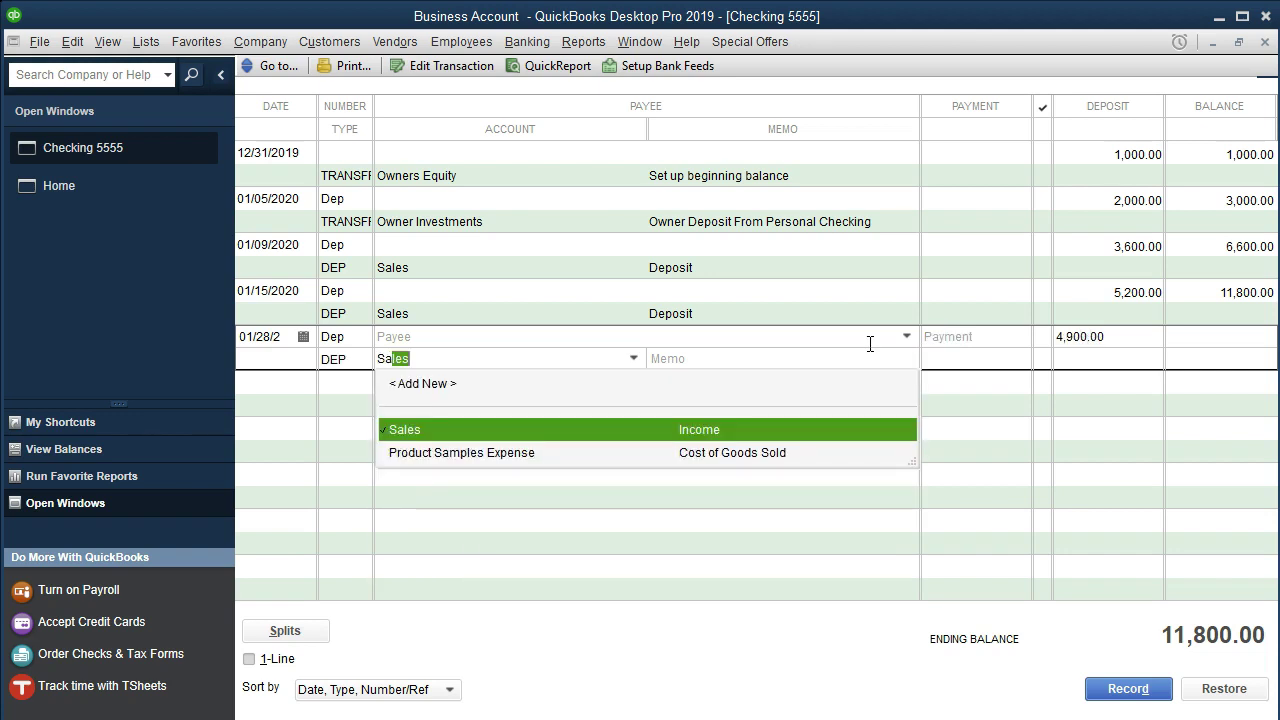
{"action": "key", "text": "Tab"}
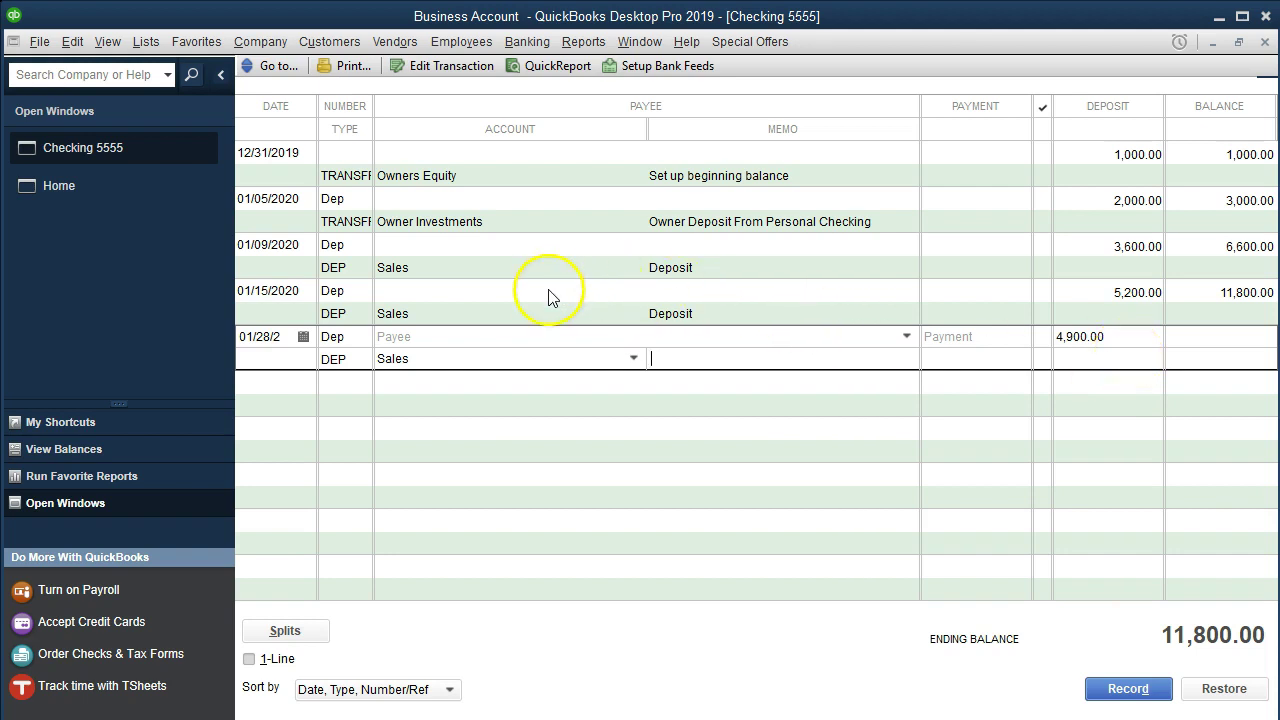
{"action": "key", "text": "Return"}
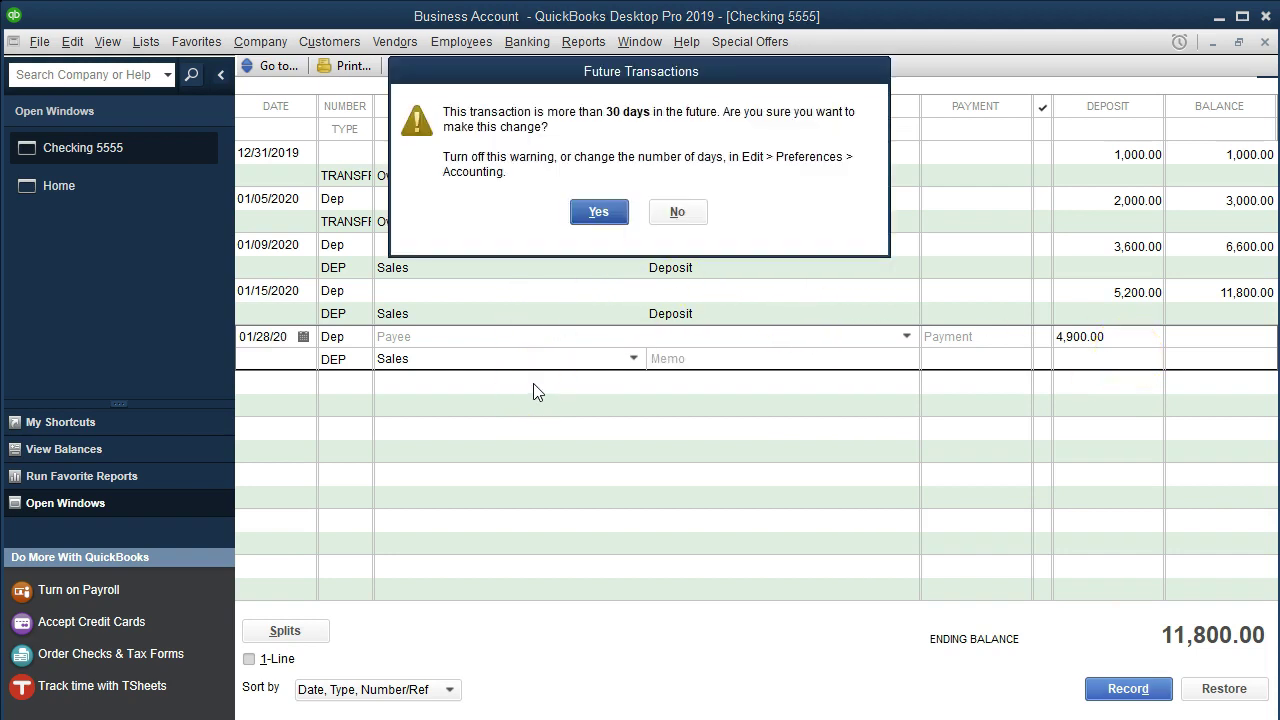
{"action": "key", "text": "Return"}
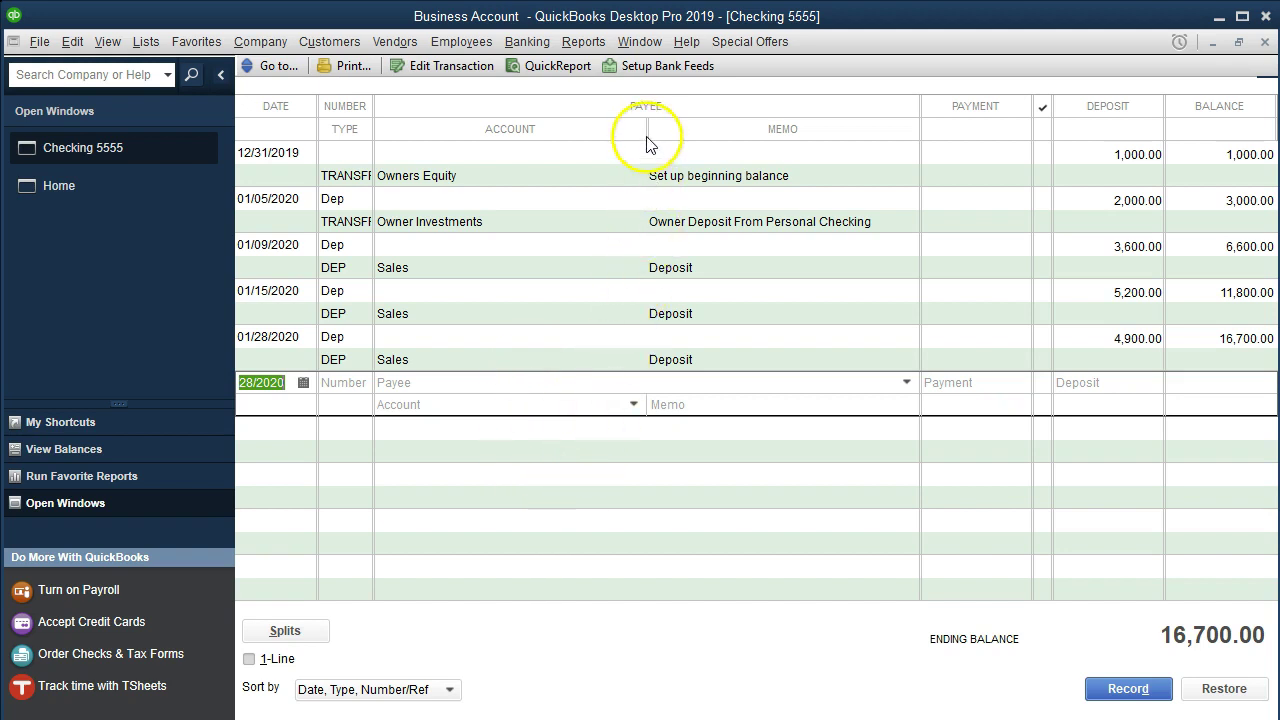
Step: Open the Balance Sheet Standard report and set its date range from 01/01/2019 to 12/31/2019
{"action": "left_click", "coordinate": [590, 45]}
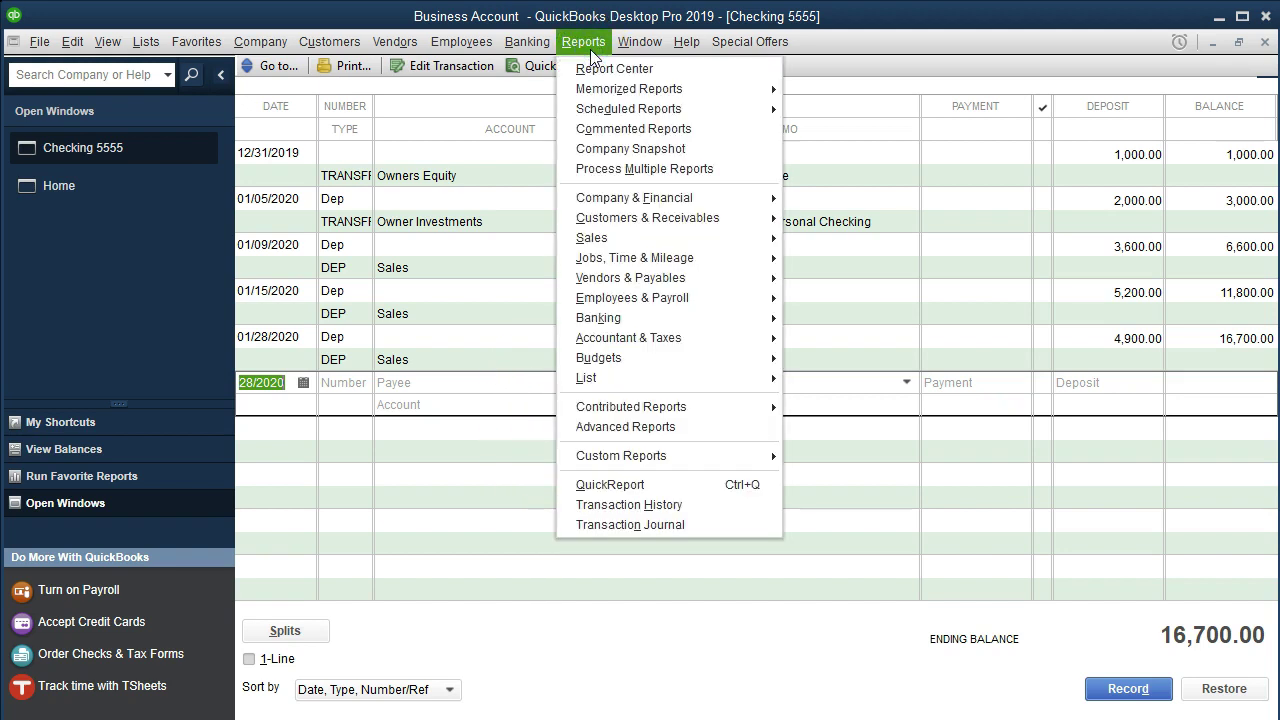
{"action": "mouse_move", "coordinate": [714, 194]}
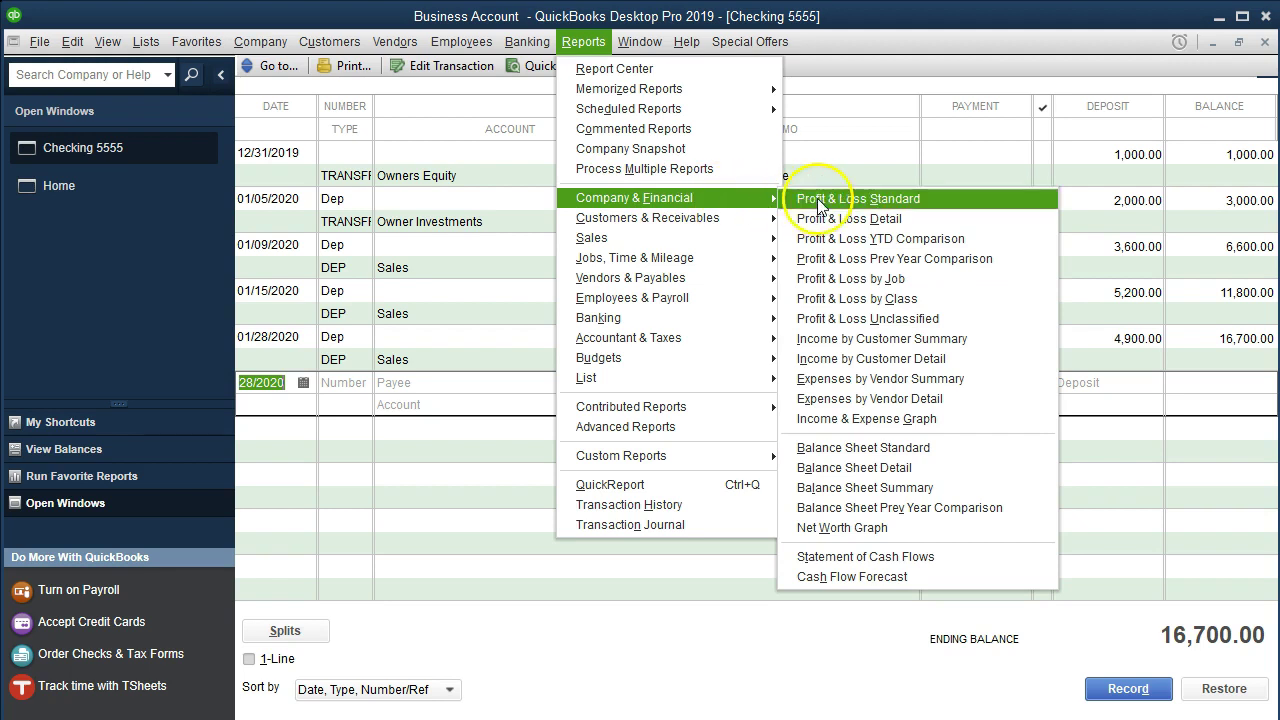
{"action": "left_click", "coordinate": [850, 447]}
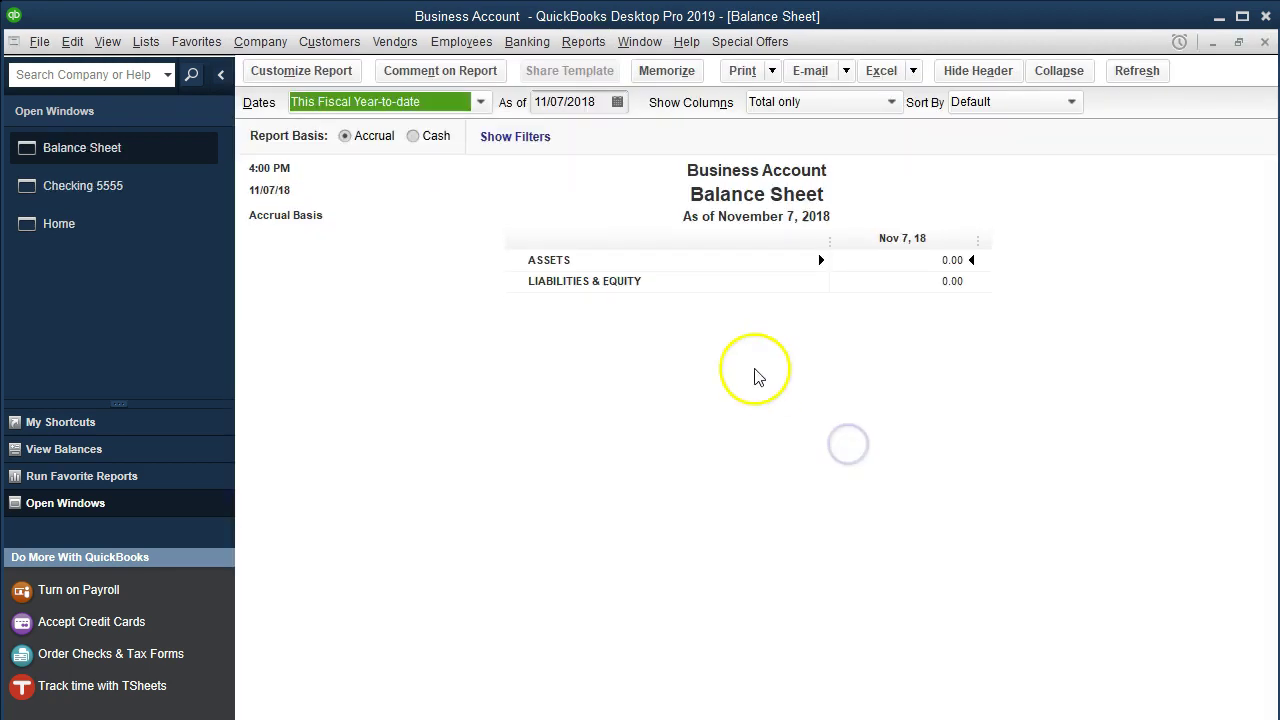
{"action": "left_click", "coordinate": [343, 77]}
{"action": "key", "text": "Tab"}
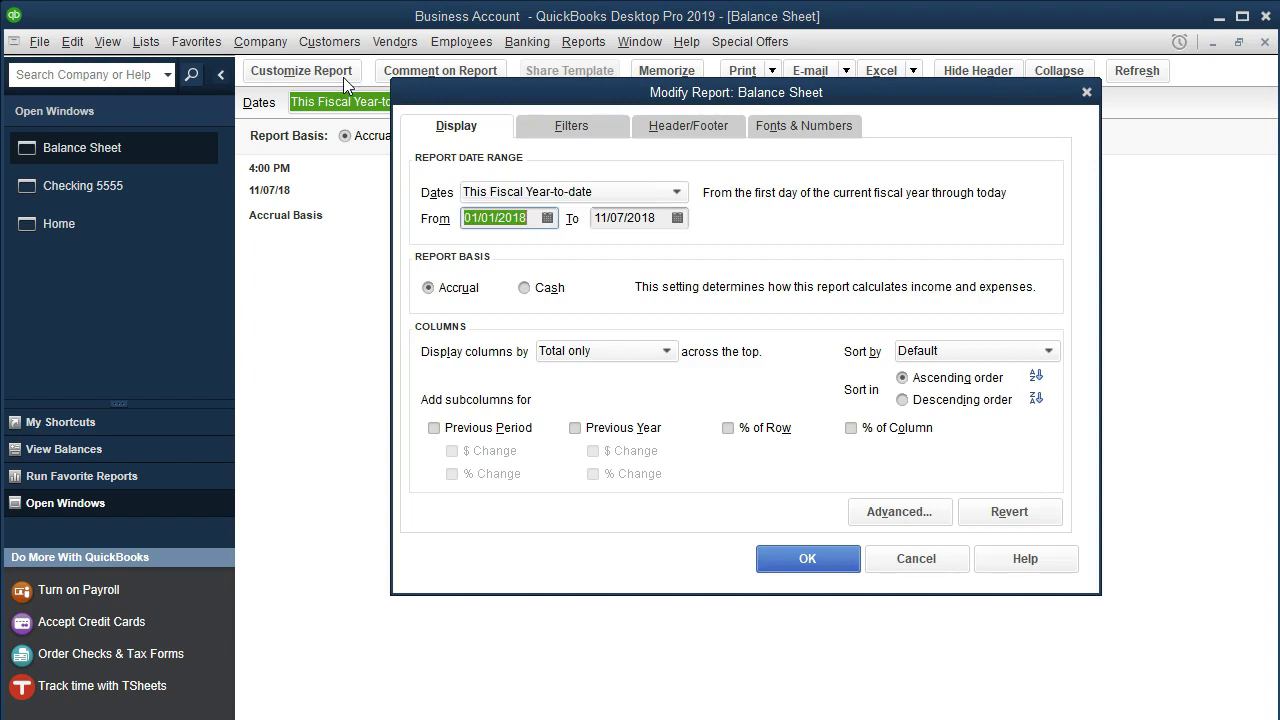
{"action": "type", "text": "01/01/2019"}
{"action": "key", "text": "Tab"}
{"action": "type", "text": "12/31/2019"}
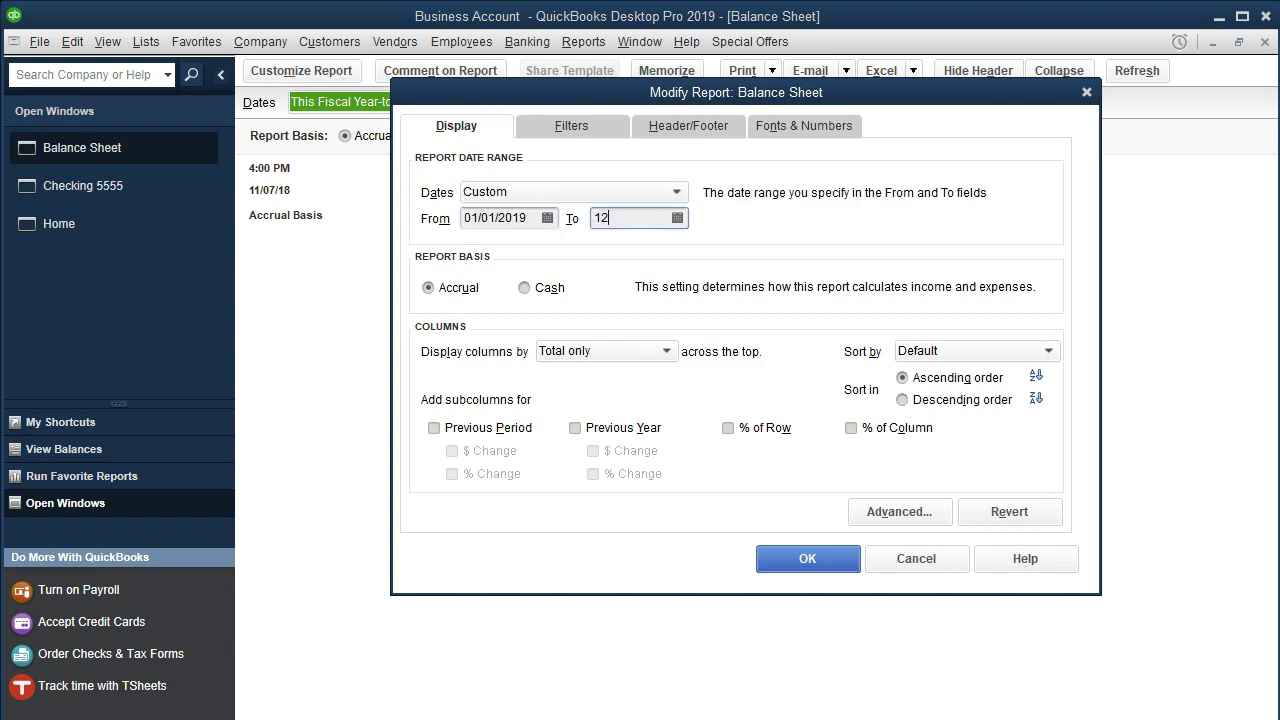
{"action": "key", "text": "Tab"}
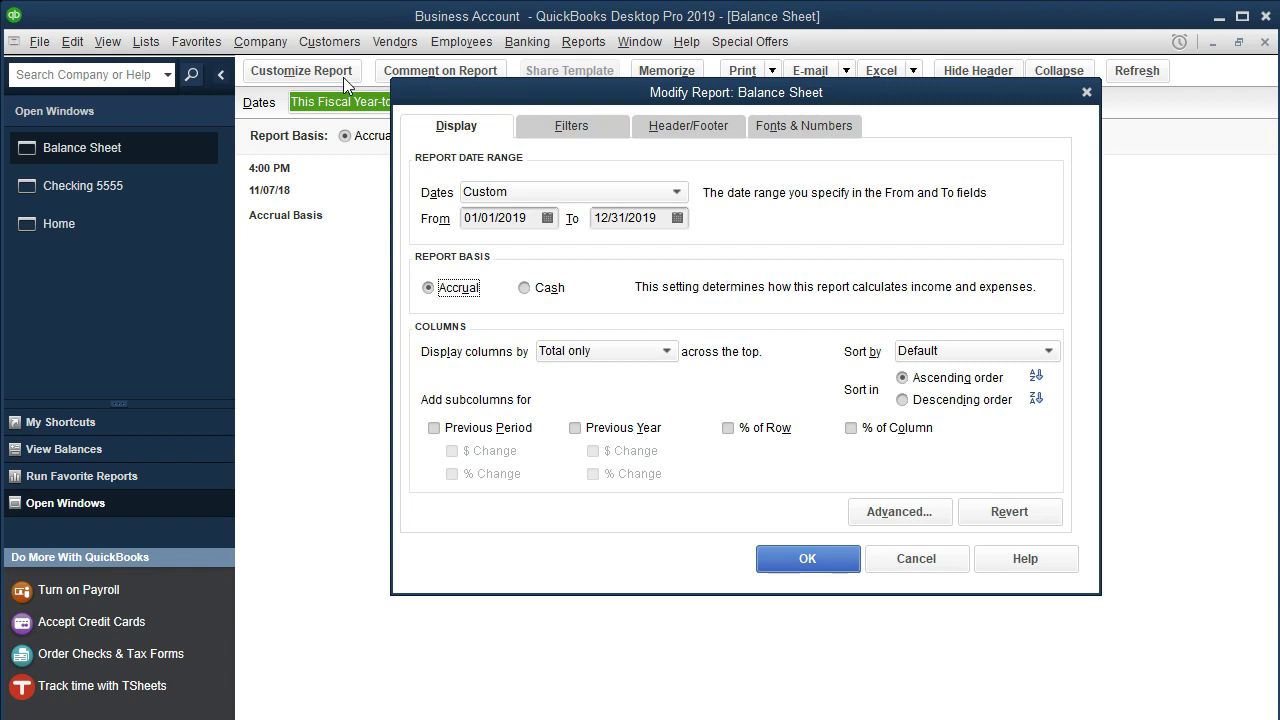
Step: Change the balance sheet's date range to 01/01/2020 through 12/31/2020 and apply it
{"action": "left_click", "coordinate": [531, 226]}
{"action": "key", "text": "BackSpace"}
{"action": "key", "text": "BackSpace"}
{"action": "type", "text": "20"}
{"action": "key", "text": "Tab"}
{"action": "left_click", "coordinate": [665, 217]}
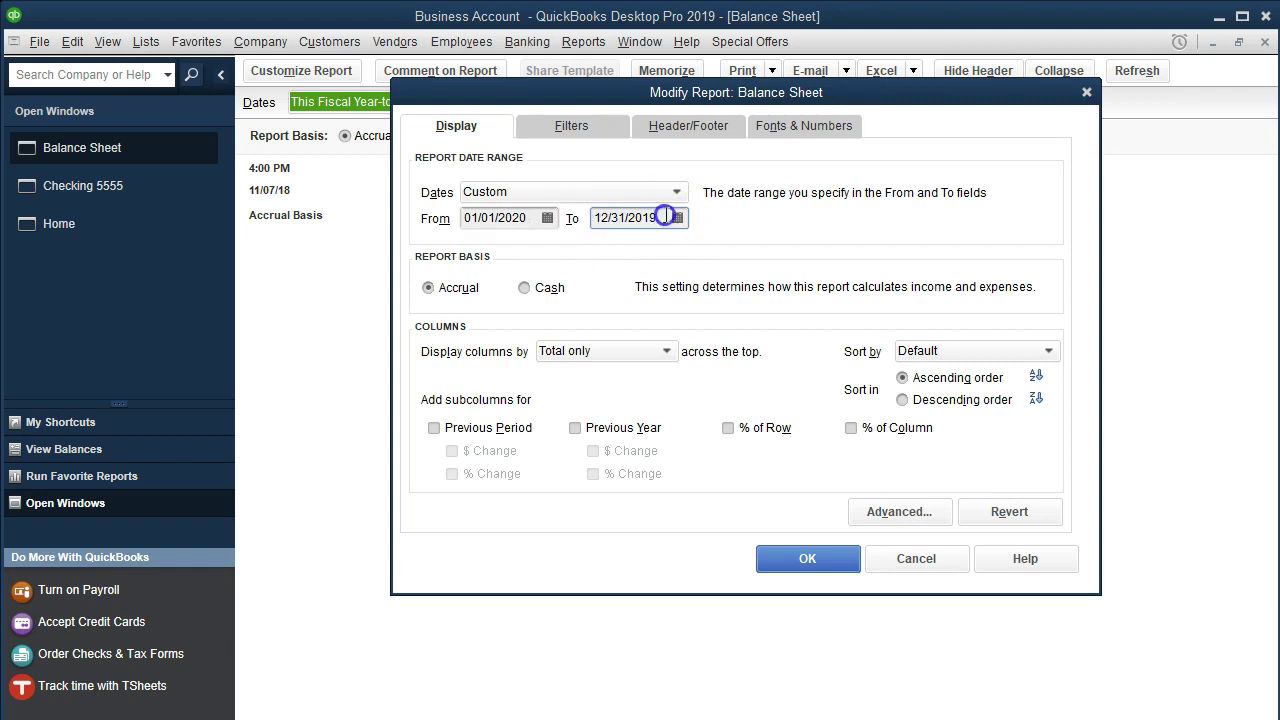
{"action": "key", "text": "BackSpace"}
{"action": "key", "text": "BackSpace"}
{"action": "type", "text": "20"}
{"action": "key", "text": "Tab"}
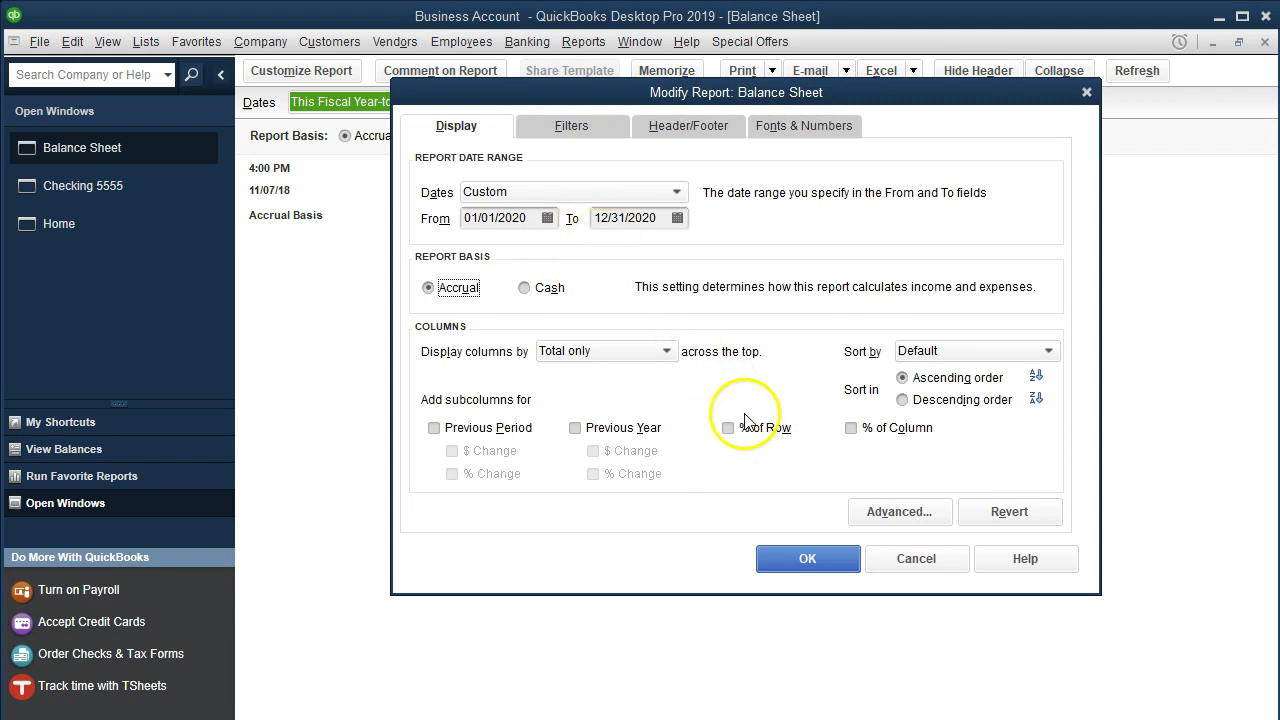
{"action": "left_click", "coordinate": [805, 562]}
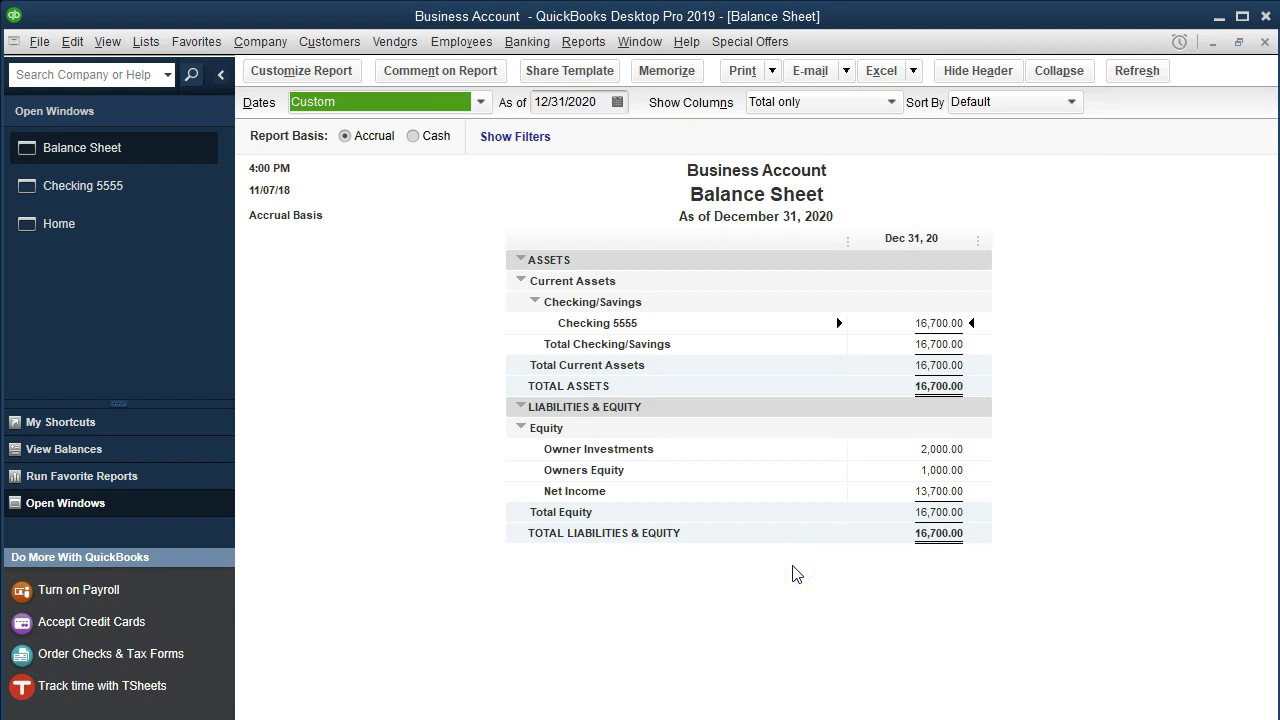
Step: Drill into the Checking 5555 balance on the balance sheet to examine its transactions by account
{"action": "left_click", "coordinate": [941, 322]}
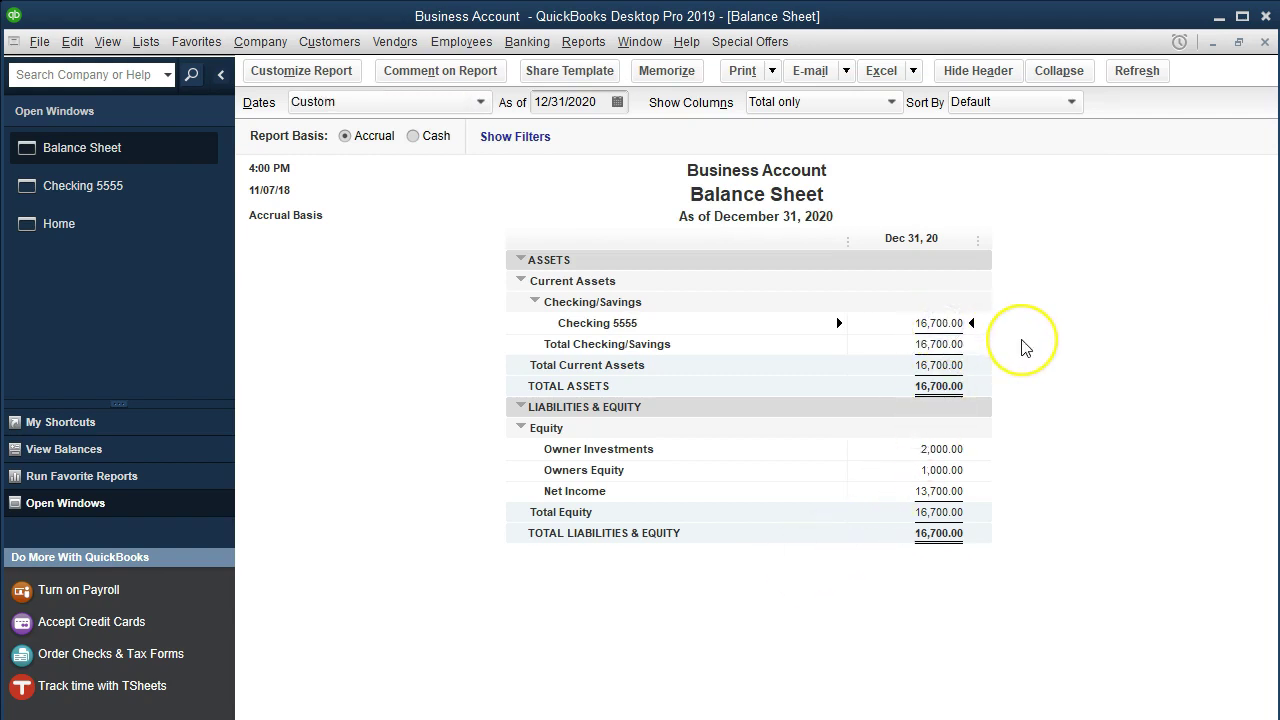
{"action": "double_click", "coordinate": [938, 324]}
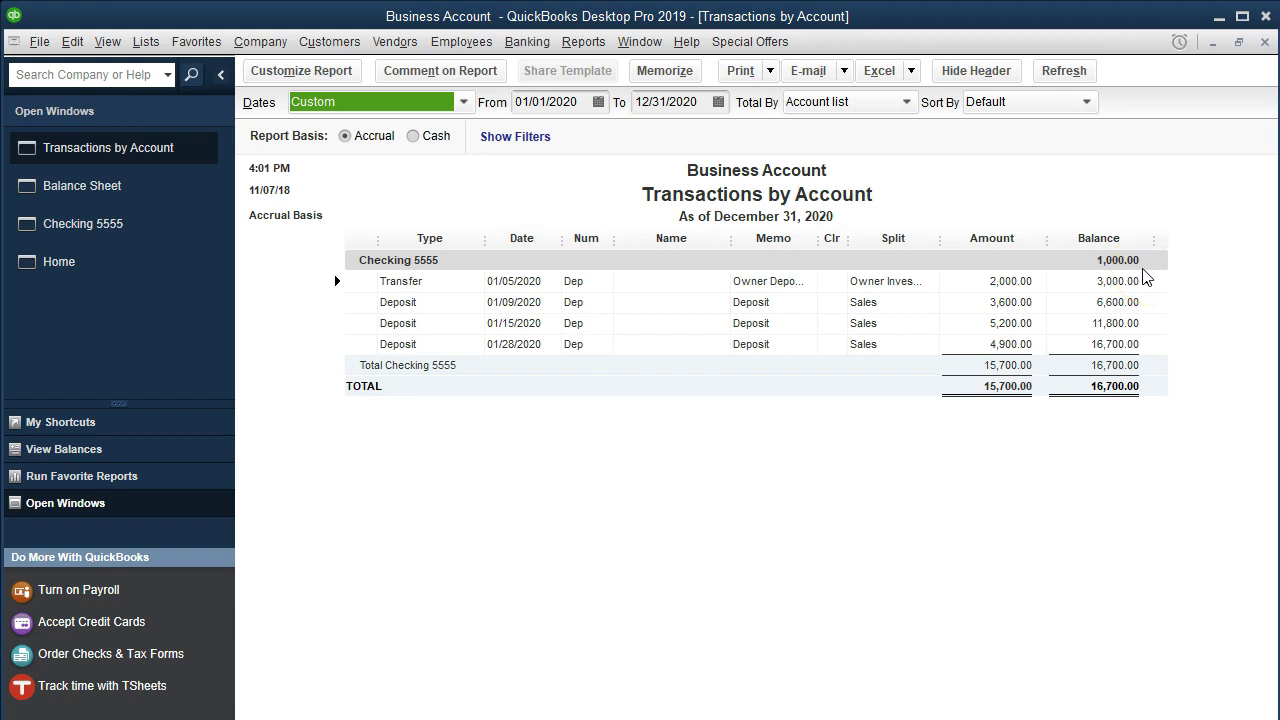
{"action": "left_click", "coordinate": [1025, 280]}
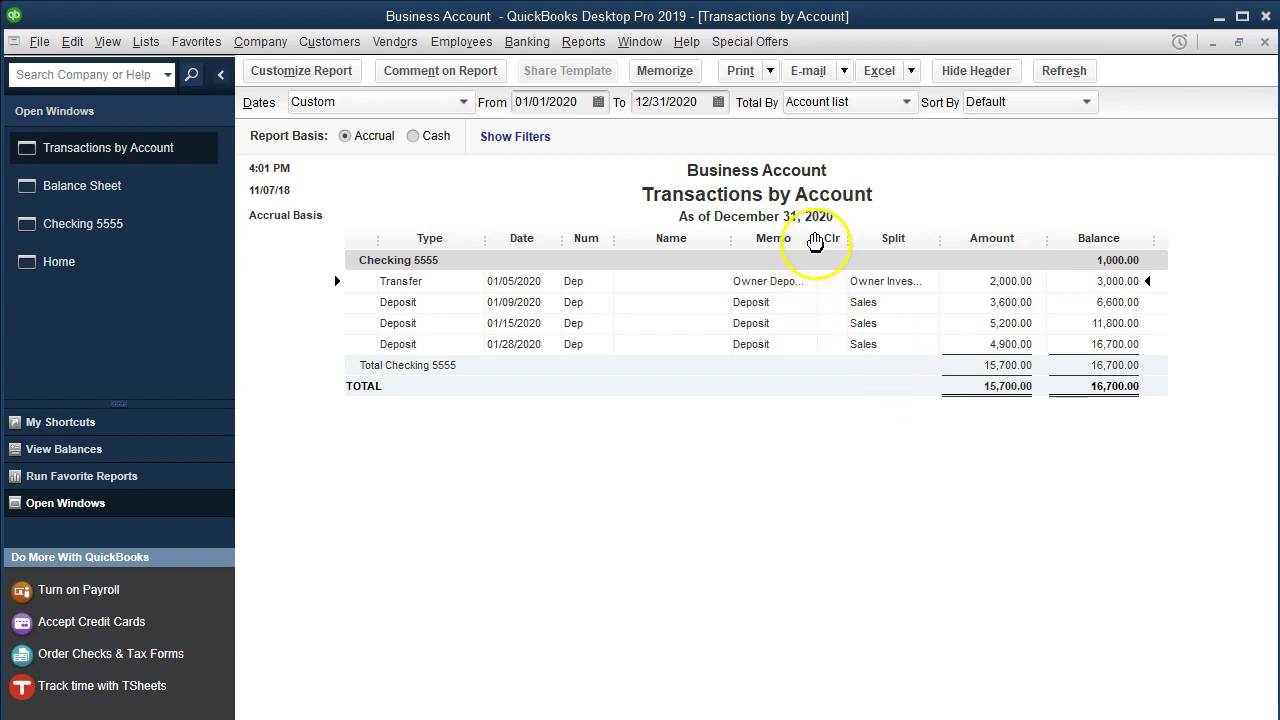
Step: Open the 01/09/2020 deposit from the checking transactions to examine its source entry, and return to the balance sheet
{"action": "left_click_drag", "start_coordinate": [823, 252], "coordinate": [838, 255]}
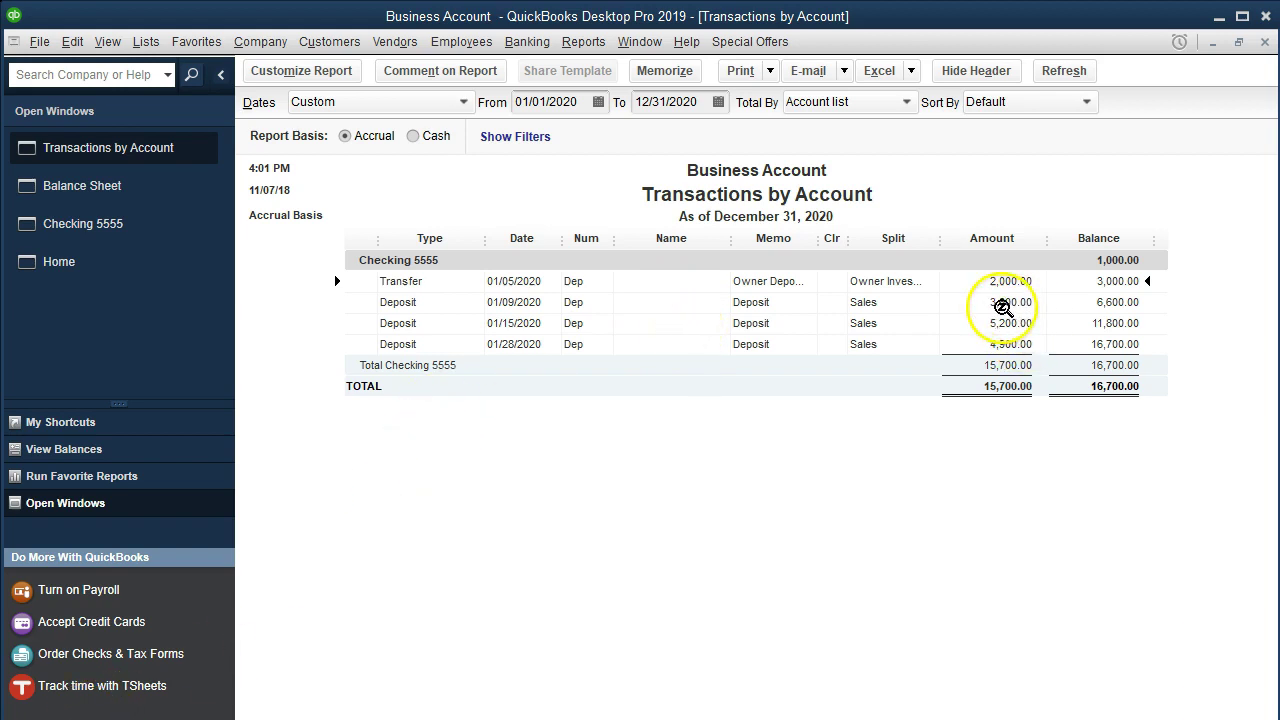
{"action": "double_click", "coordinate": [1012, 304]}
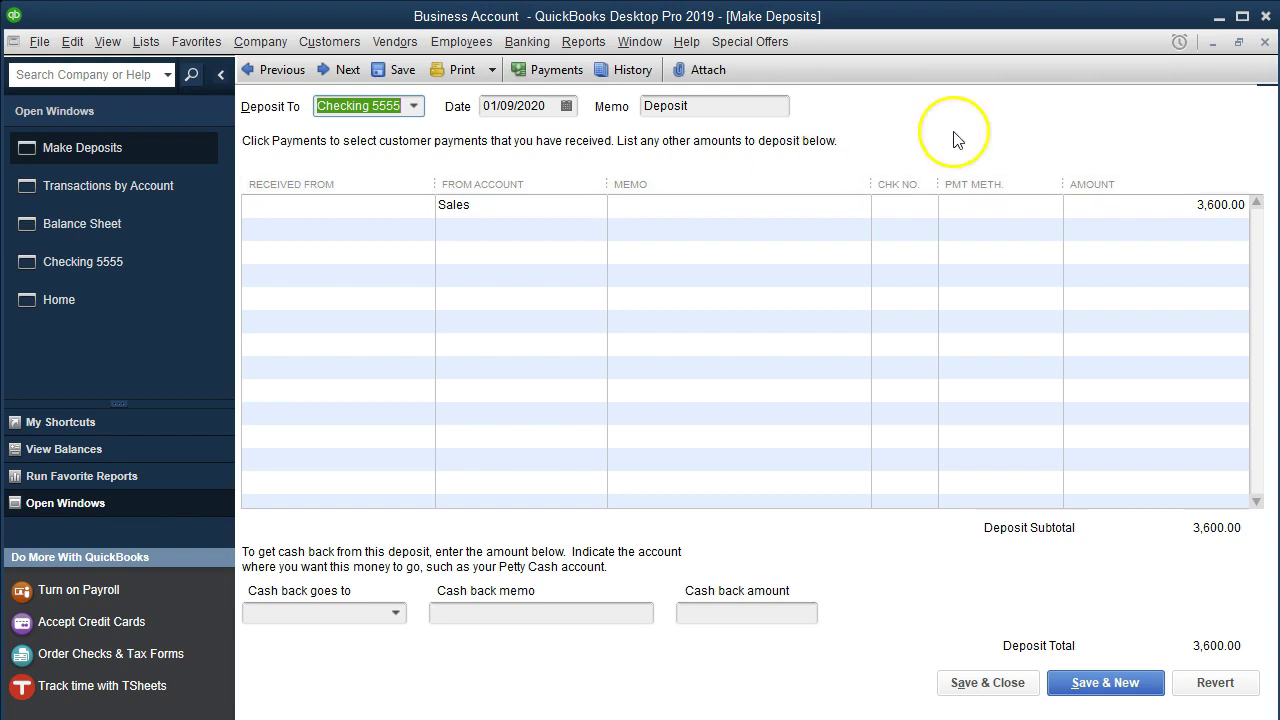
{"action": "left_click", "coordinate": [1263, 43]}
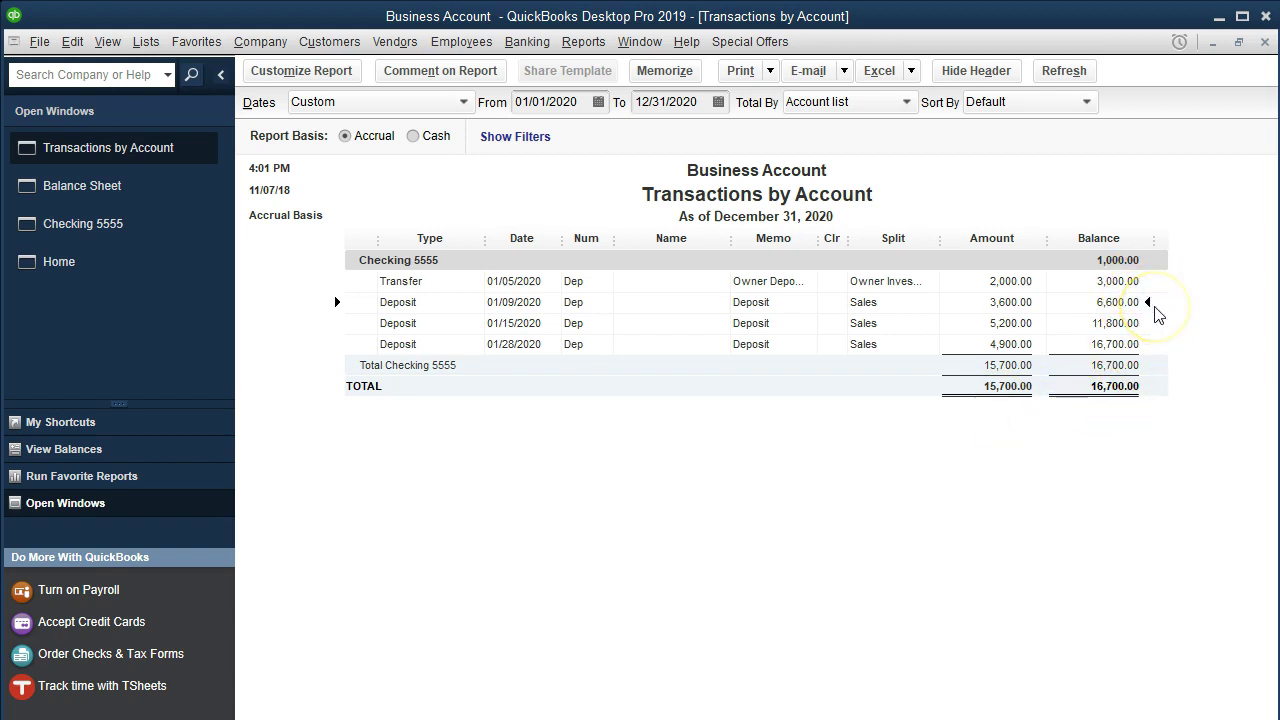
{"action": "left_click", "coordinate": [1147, 405]}
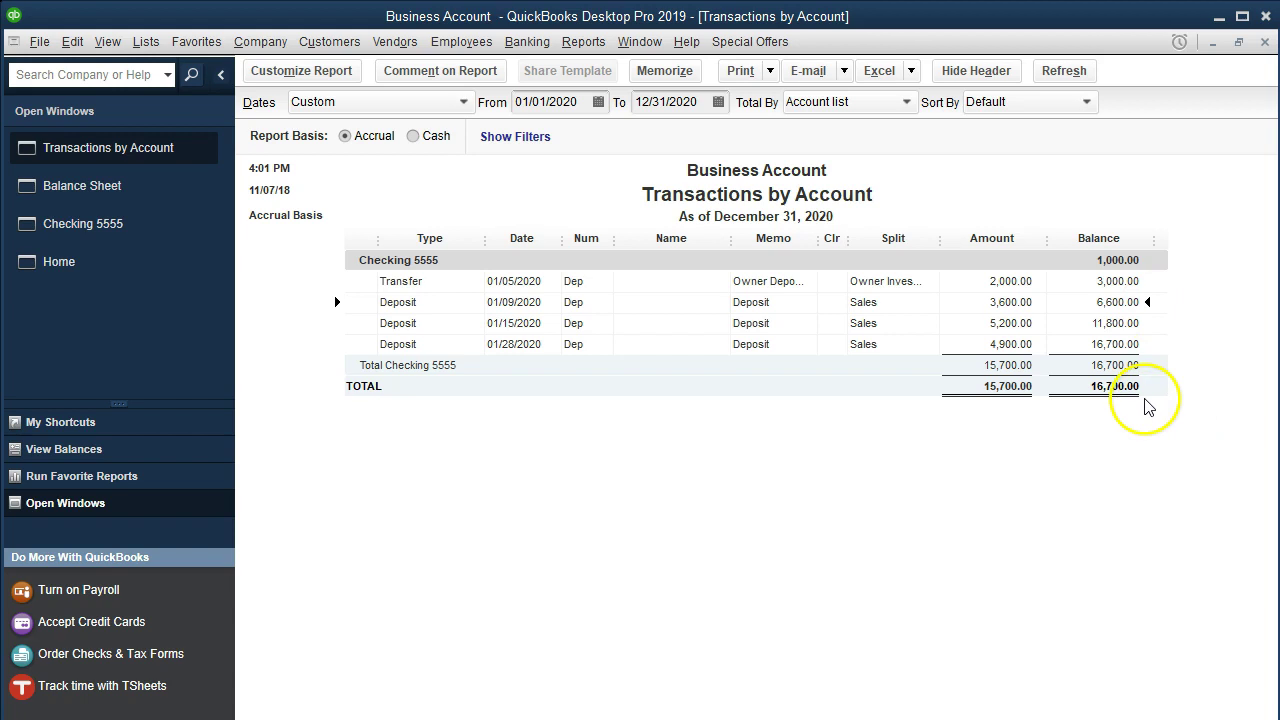
{"action": "left_click", "coordinate": [1265, 42]}
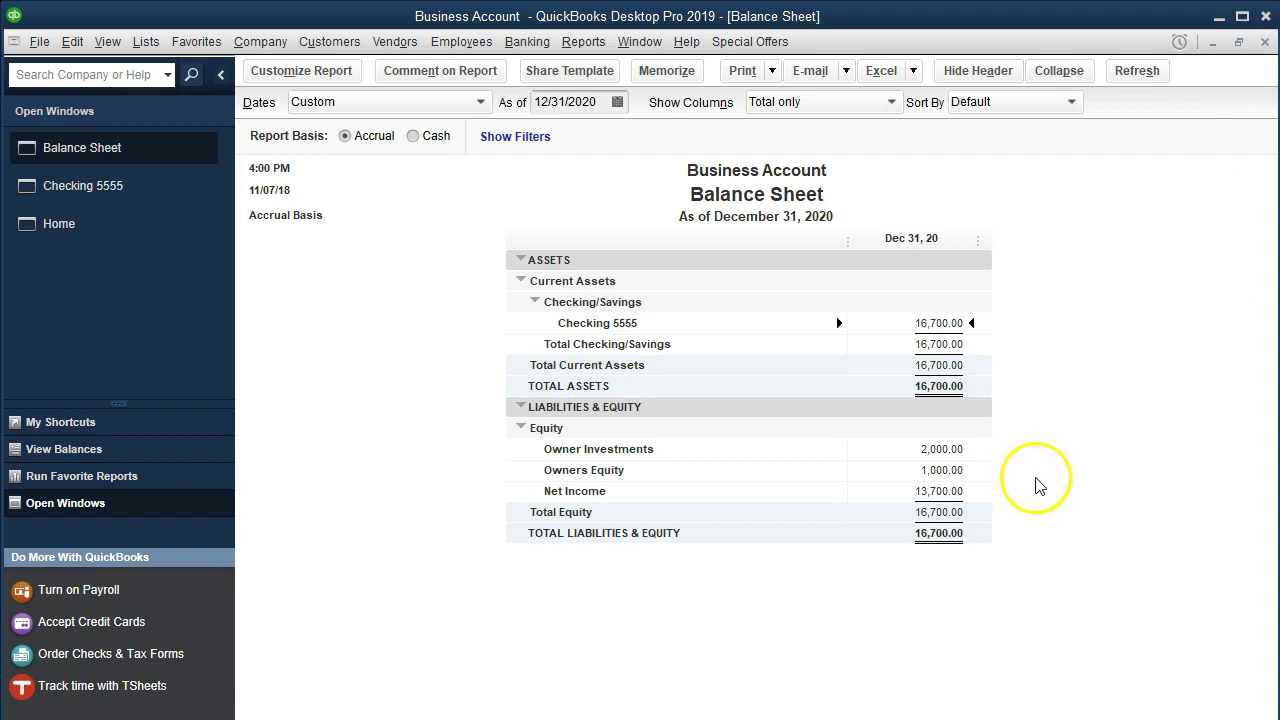
Step: Examine the equity lines on the balance sheet, drill into Net Income to review its deposits, and close the detail report
{"action": "left_click", "coordinate": [946, 474]}
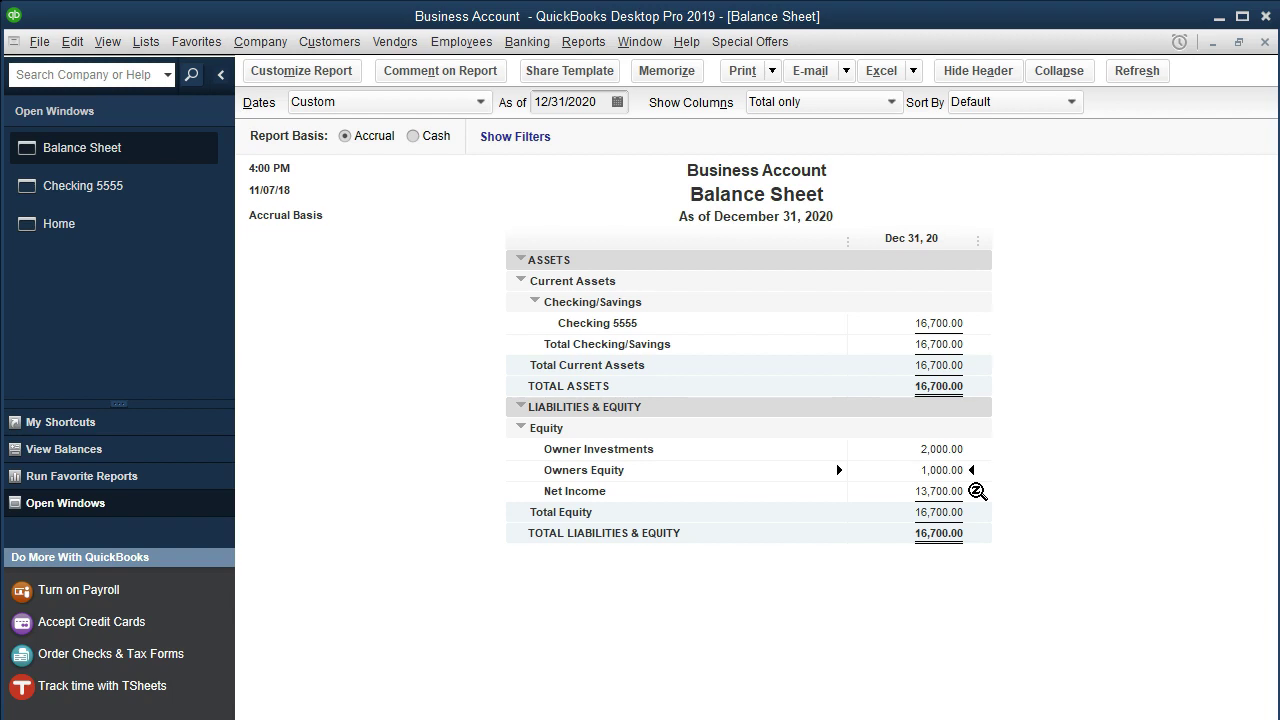
{"action": "left_click", "coordinate": [943, 449]}
{"action": "left_click", "coordinate": [935, 491]}
{"action": "double_click", "coordinate": [945, 490]}
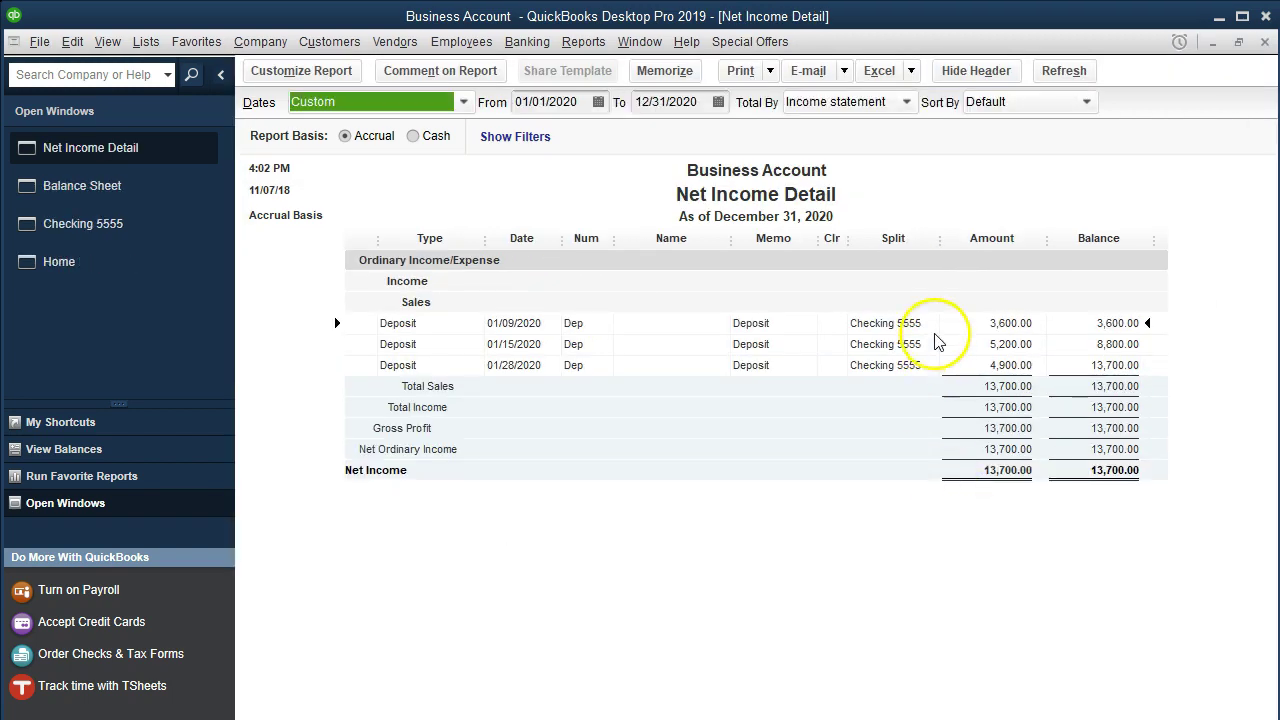
{"action": "left_click", "coordinate": [796, 355]}
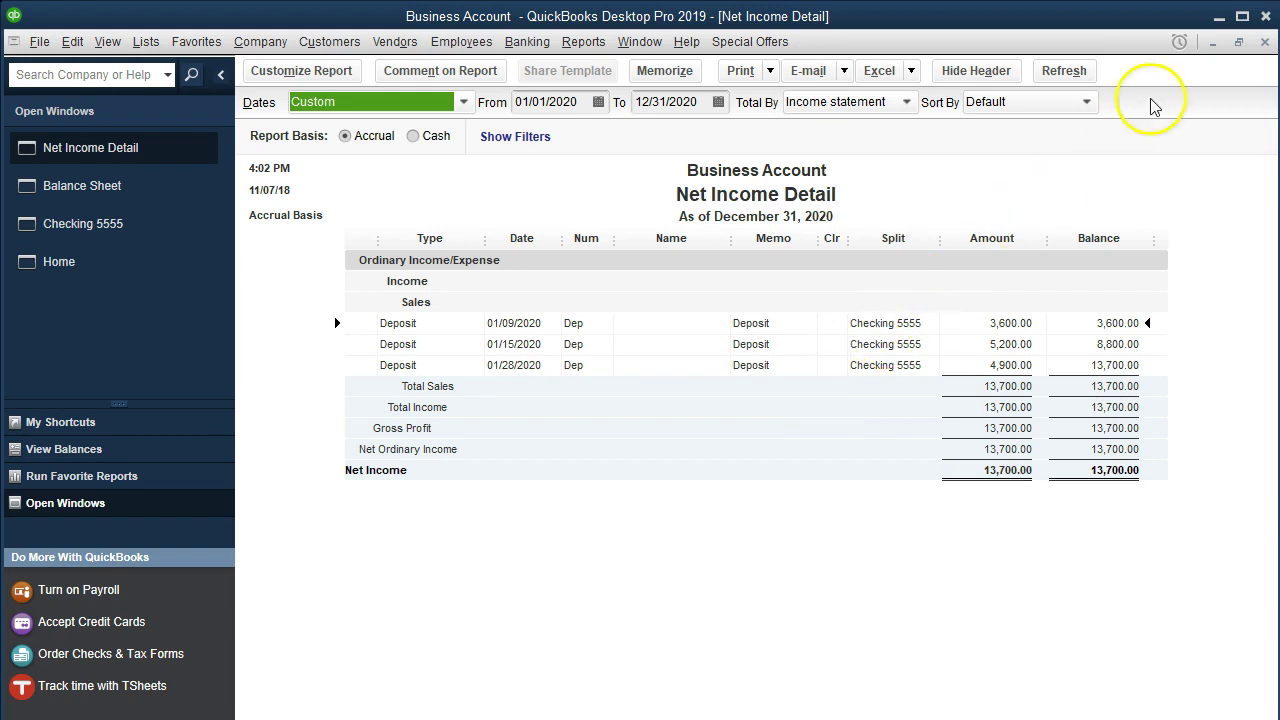
{"action": "left_click", "coordinate": [1264, 42]}
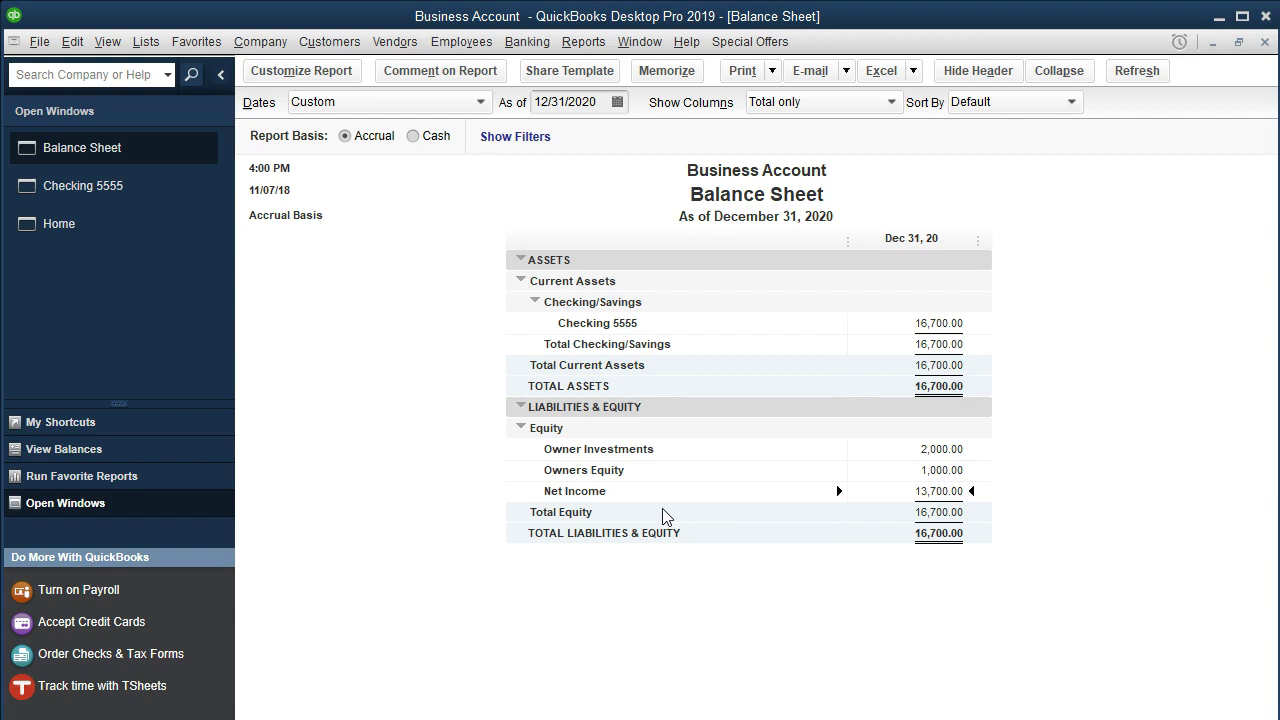
Step: Open the Profit & Loss report and set its date range from 01/01/2020 to 12/31/2020
{"action": "left_click", "coordinate": [580, 44]}
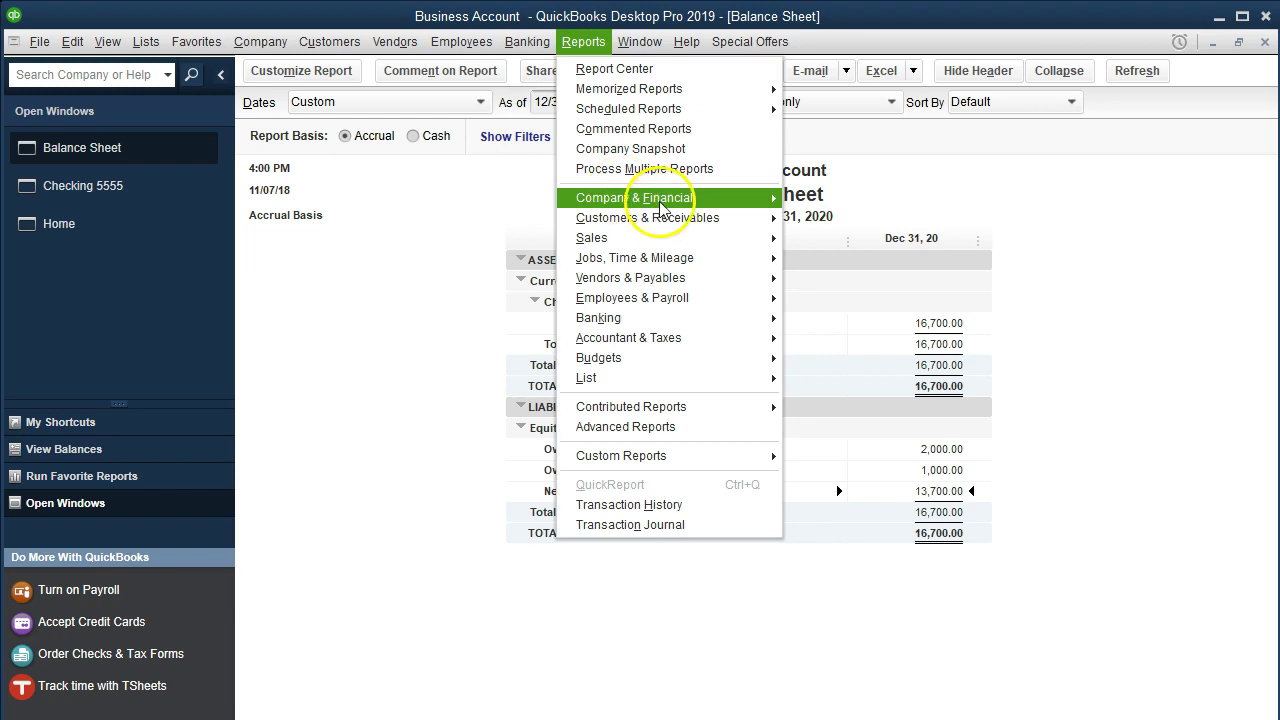
{"action": "mouse_move", "coordinate": [660, 207]}
{"action": "left_click", "coordinate": [785, 198]}
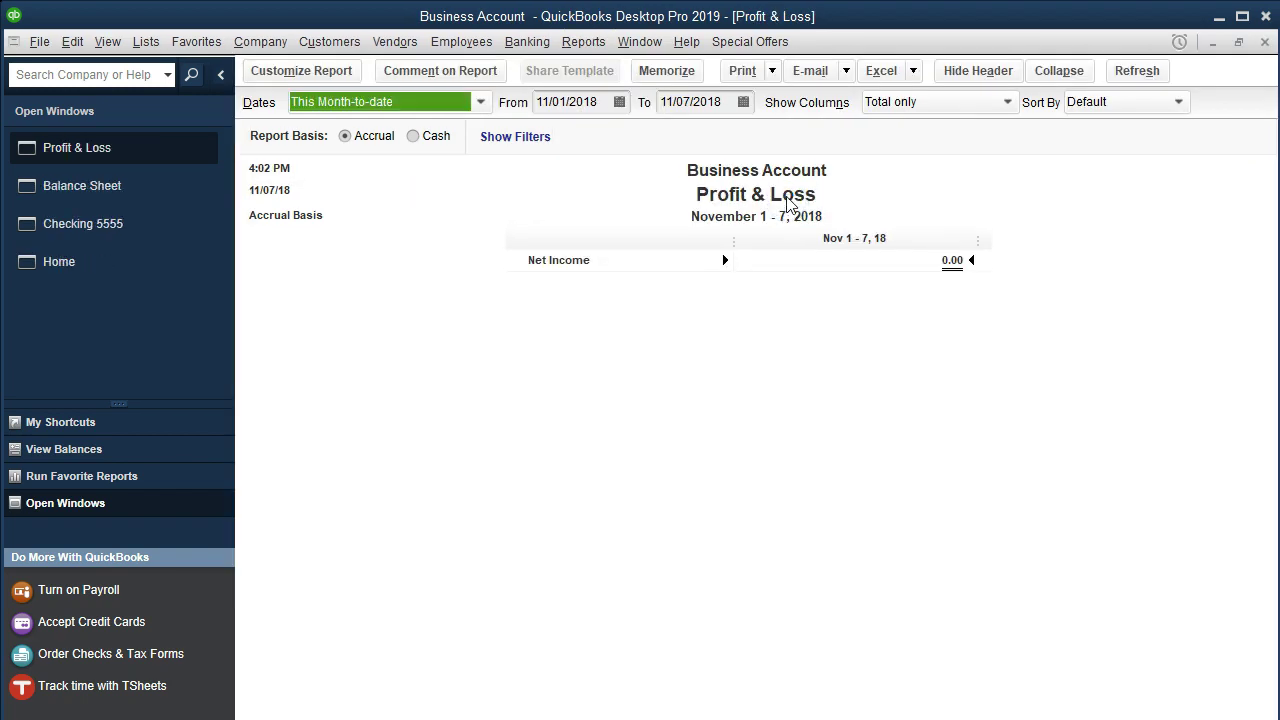
{"action": "key", "text": "Tab"}
{"action": "type", "text": "01"}
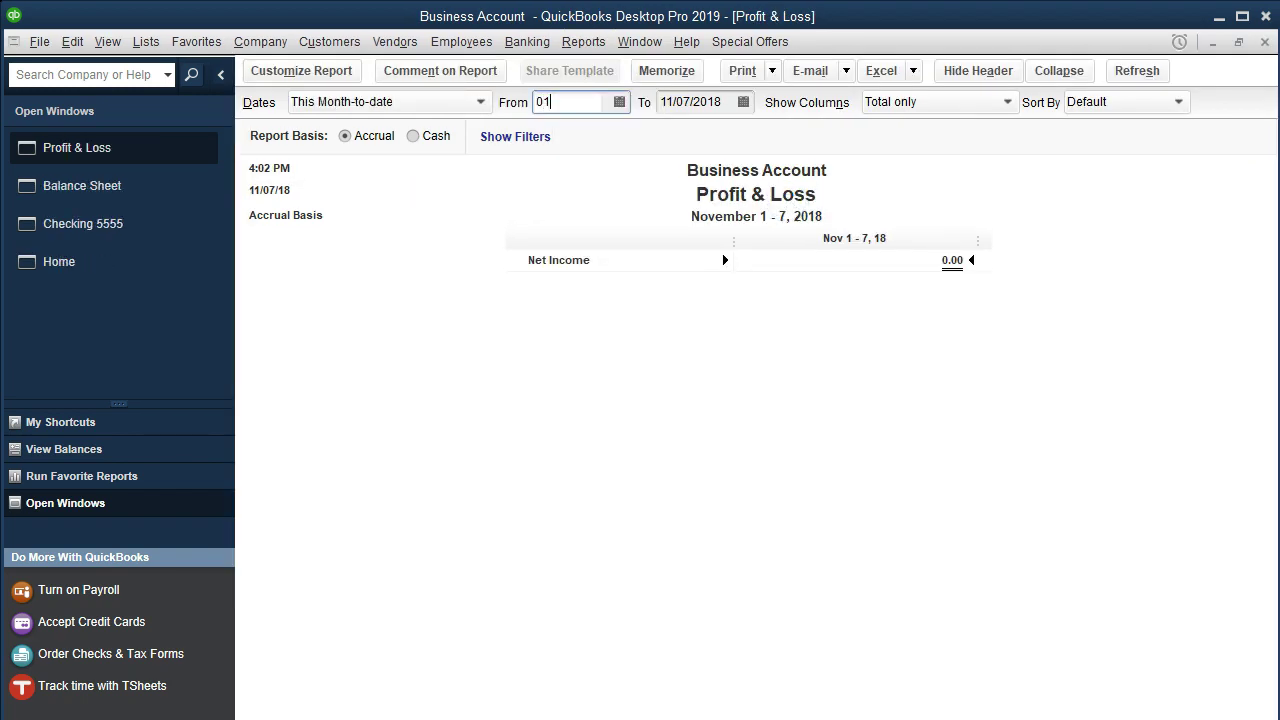
{"action": "type", "text": "/01/20"}
{"action": "key", "text": "Tab"}
{"action": "type", "text": "12"}
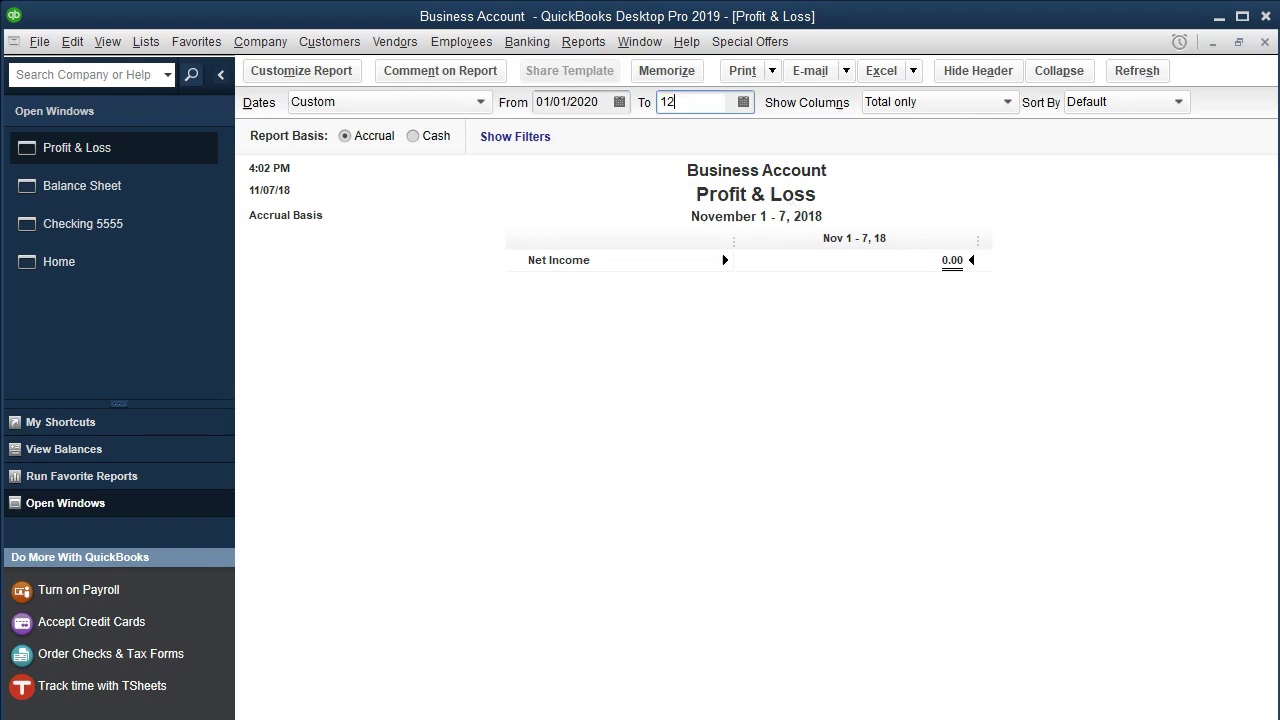
{"action": "type", "text": "/31/20"}
{"action": "key", "text": "Tab"}
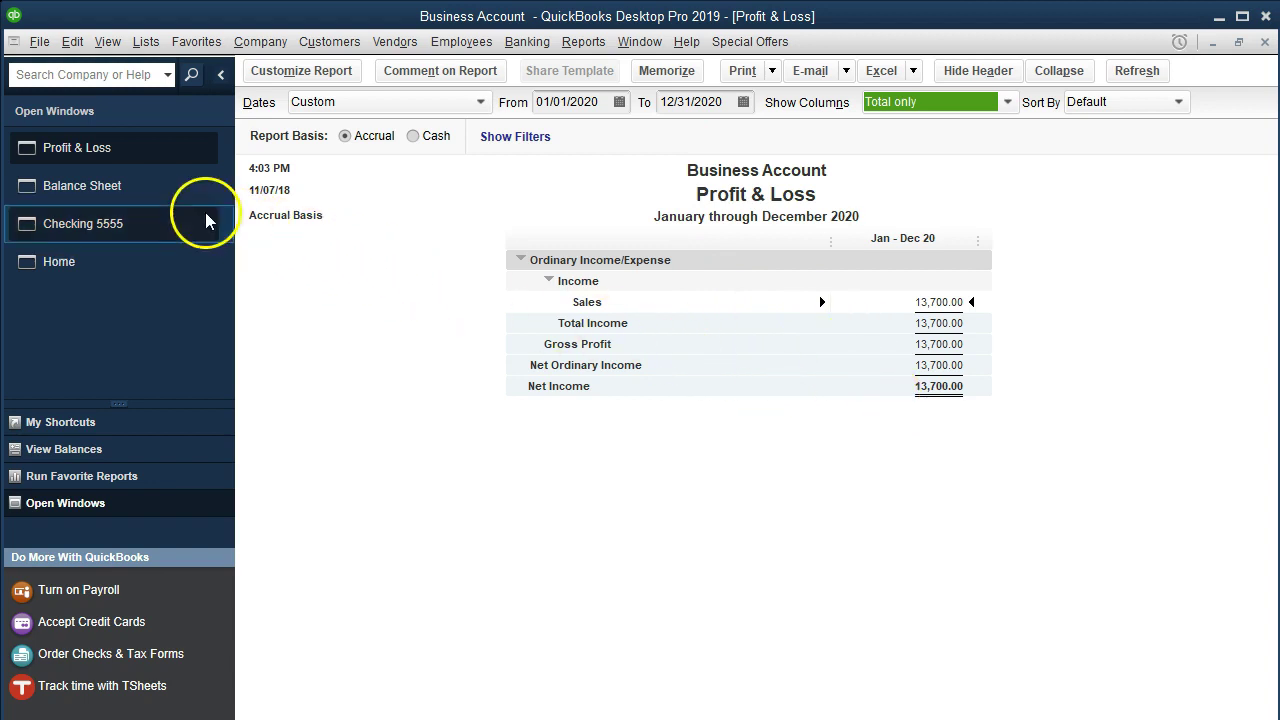
Step: Compare net income between the balance sheet and the Profit & Loss report, and drill into the Sales amount on the latter
{"action": "left_click", "coordinate": [167, 205]}
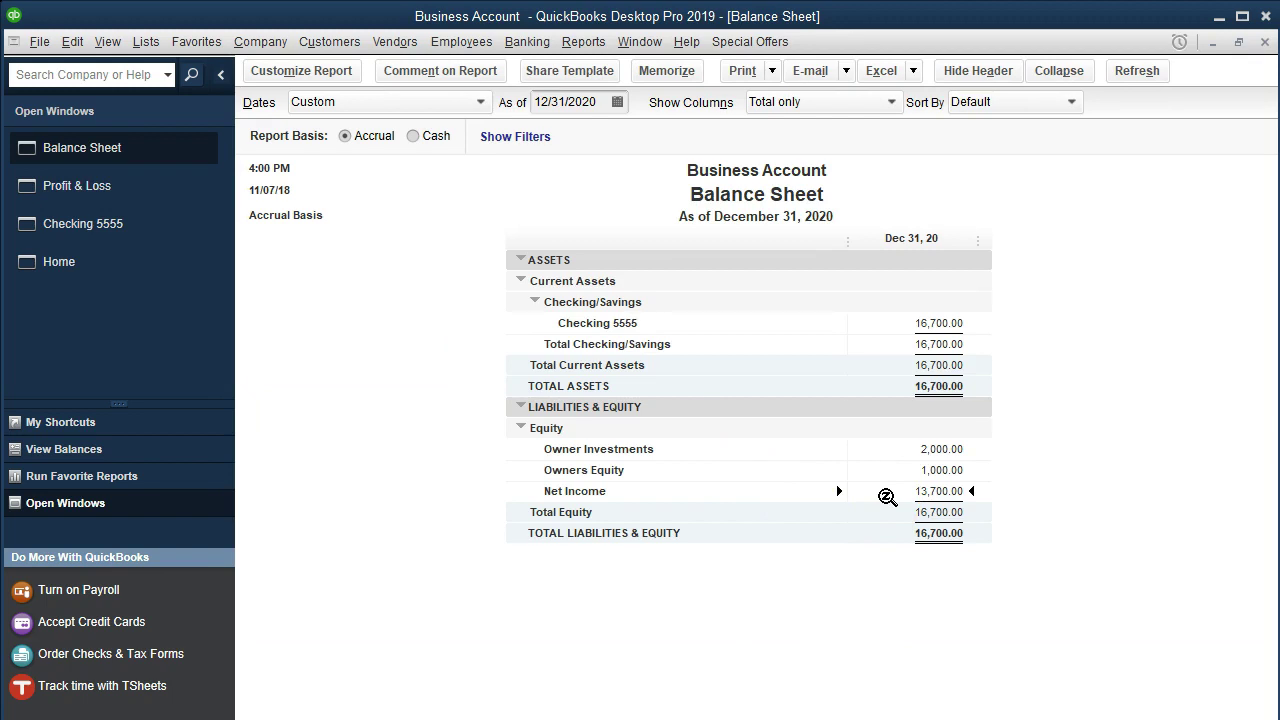
{"action": "left_click", "coordinate": [172, 195]}
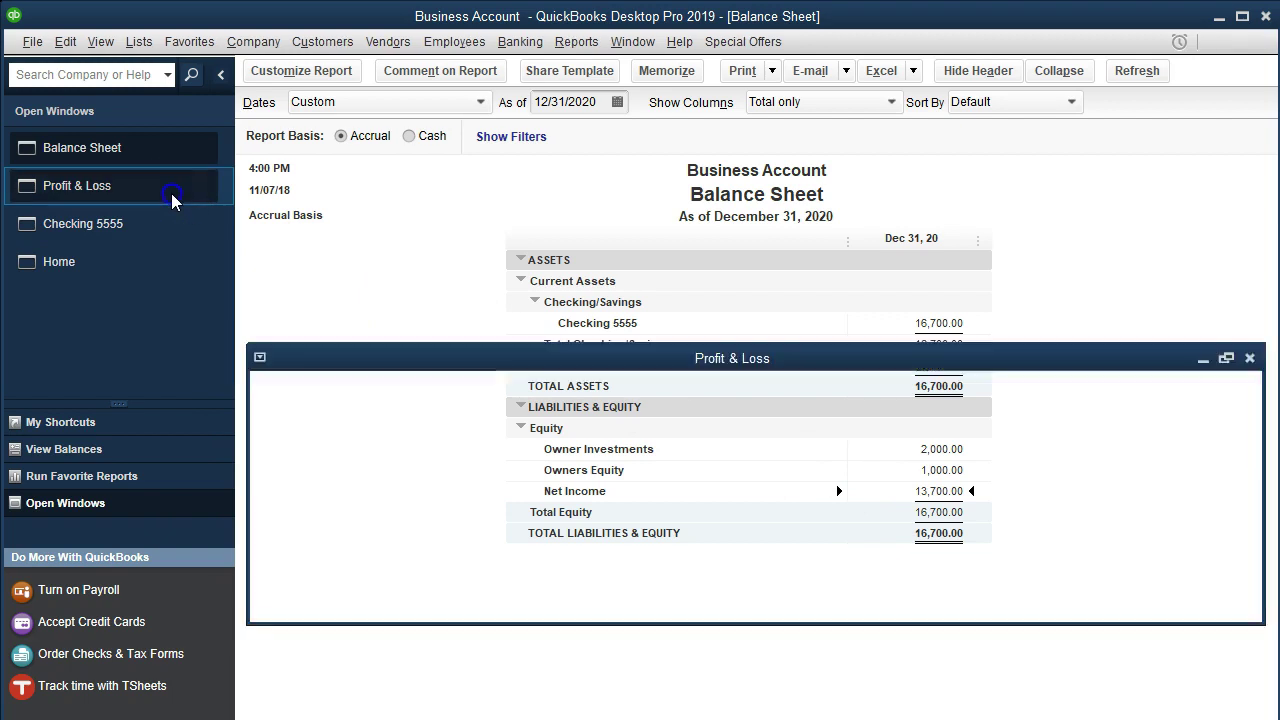
{"action": "double_click", "coordinate": [916, 298]}
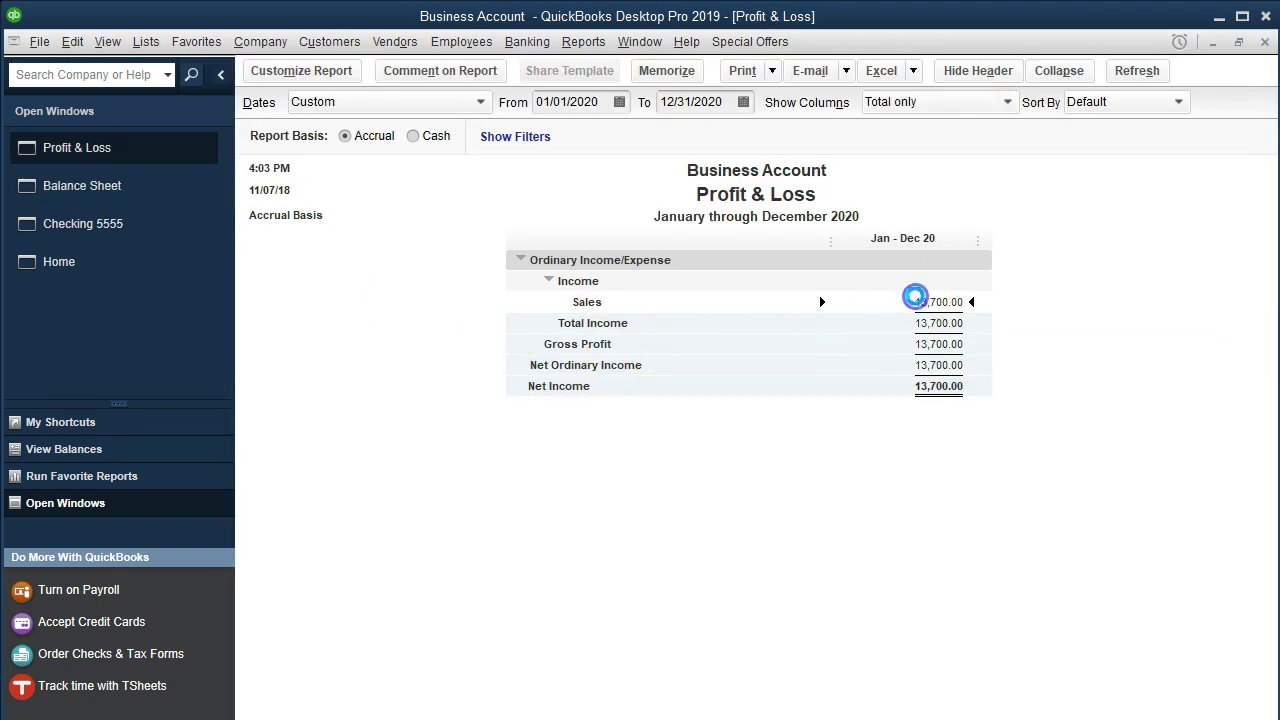